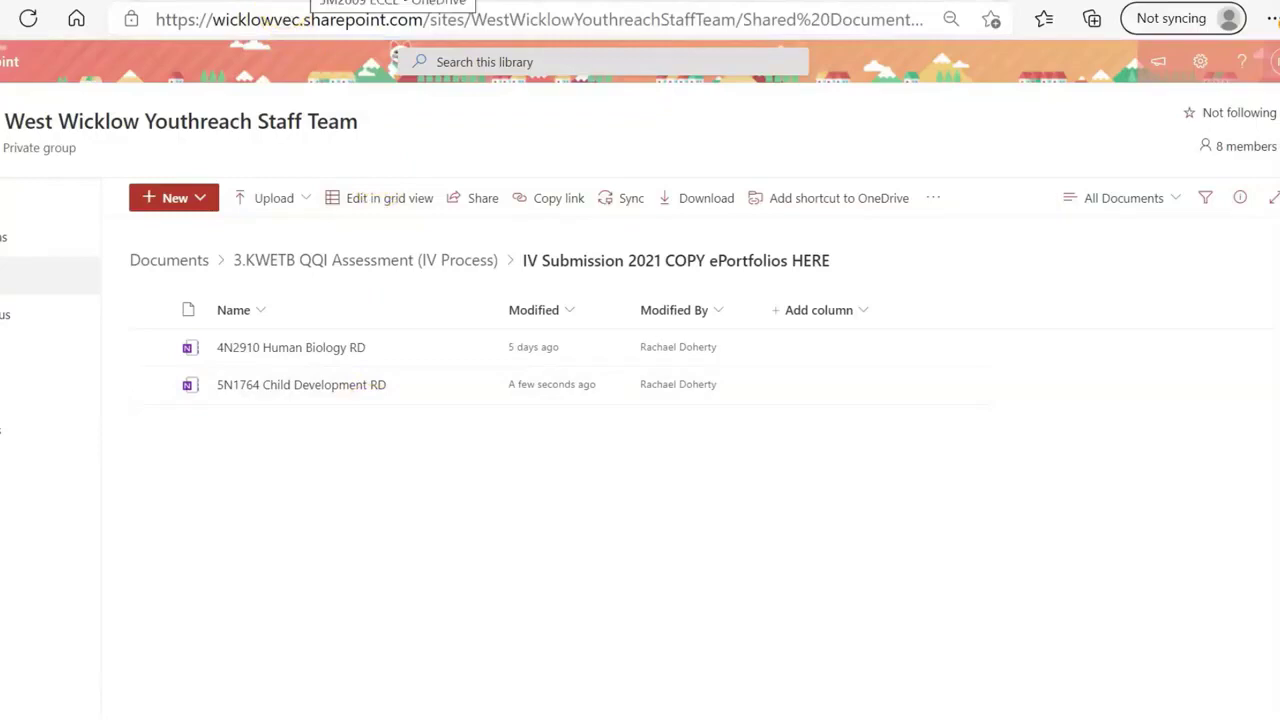
- Open the link sharing form from the access management of the 5N1764 Child Development RD notebook in the SharePoint library
{"action": "left_click", "coordinate": [312, 0]}
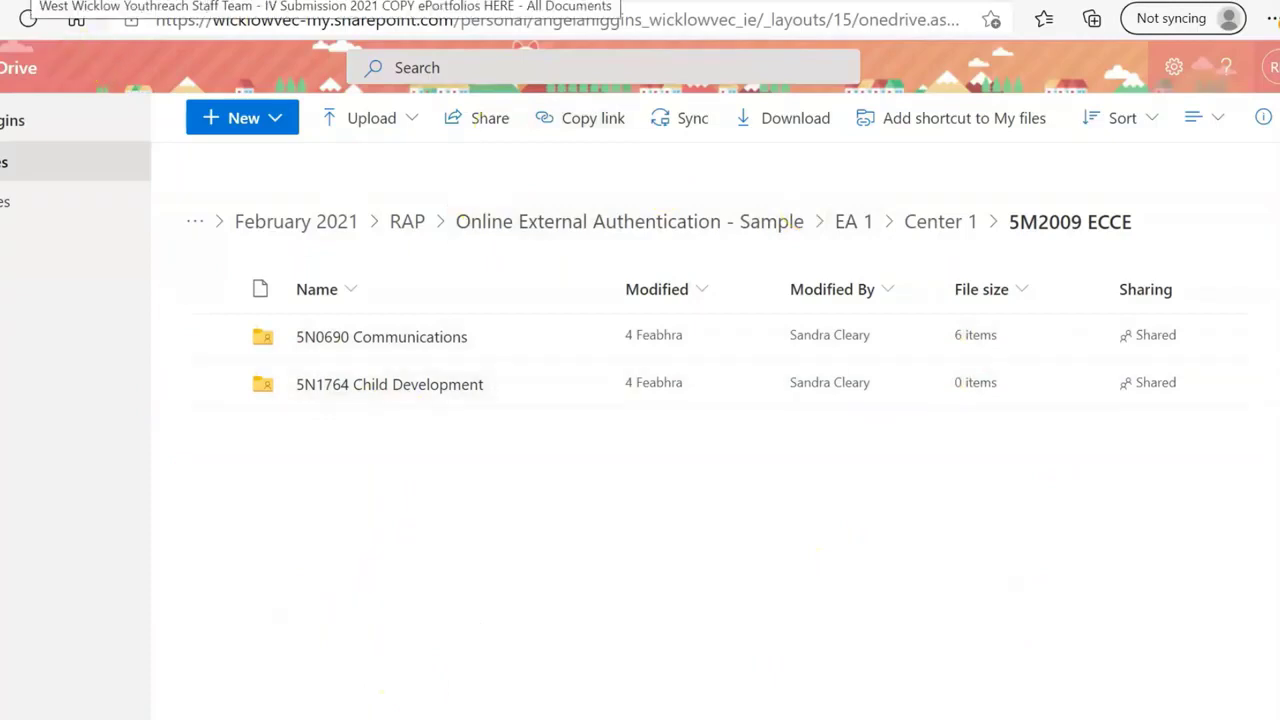
{"action": "left_click", "coordinate": [28, 1]}
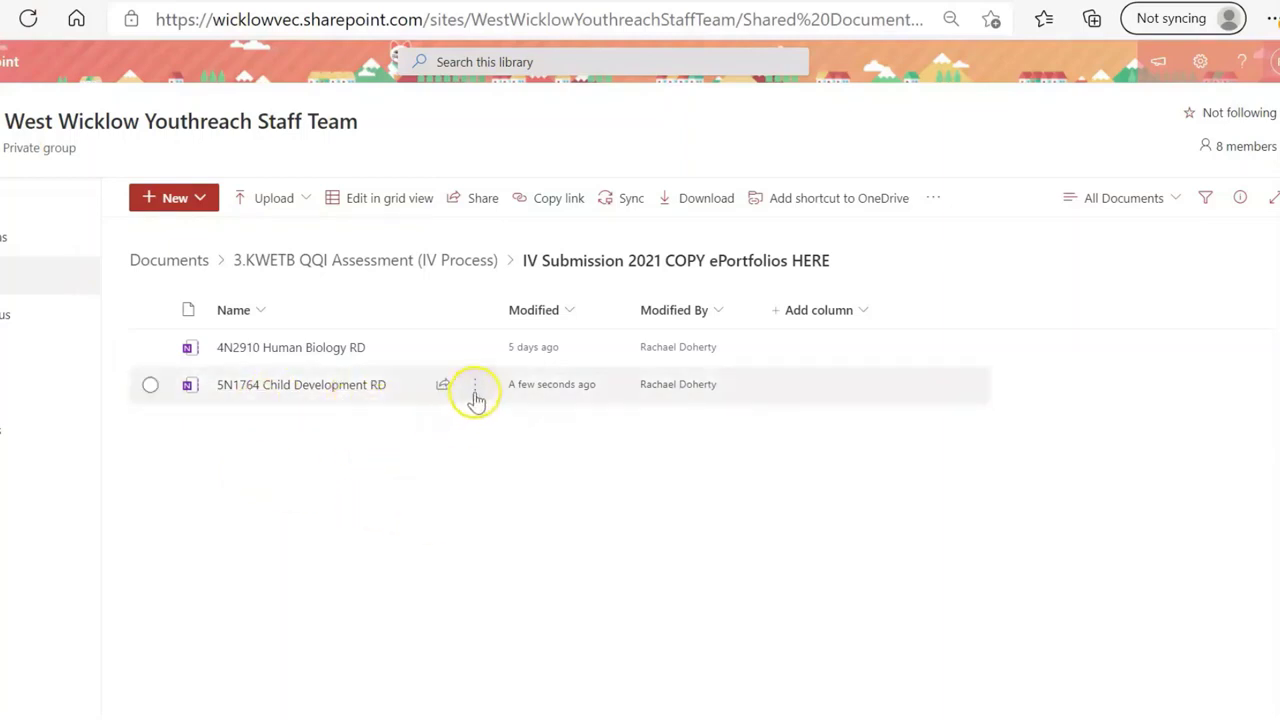
{"action": "left_click", "coordinate": [475, 393]}
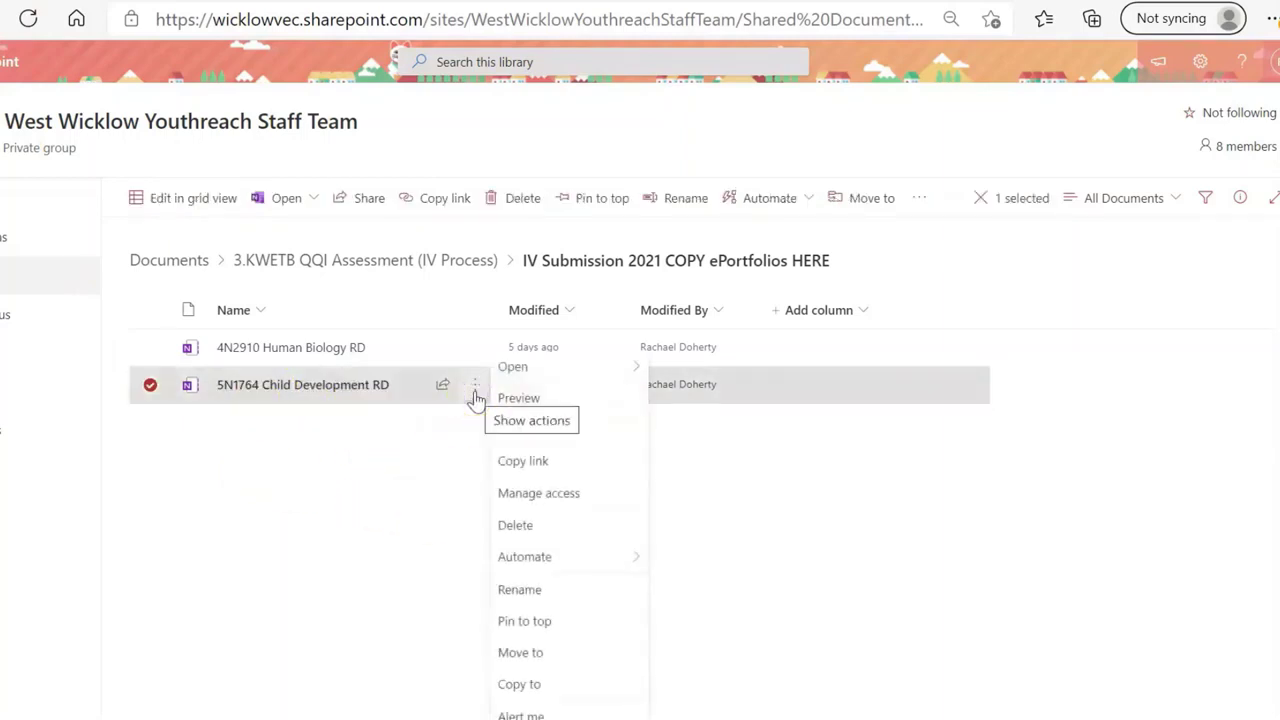
{"action": "left_click", "coordinate": [531, 492]}
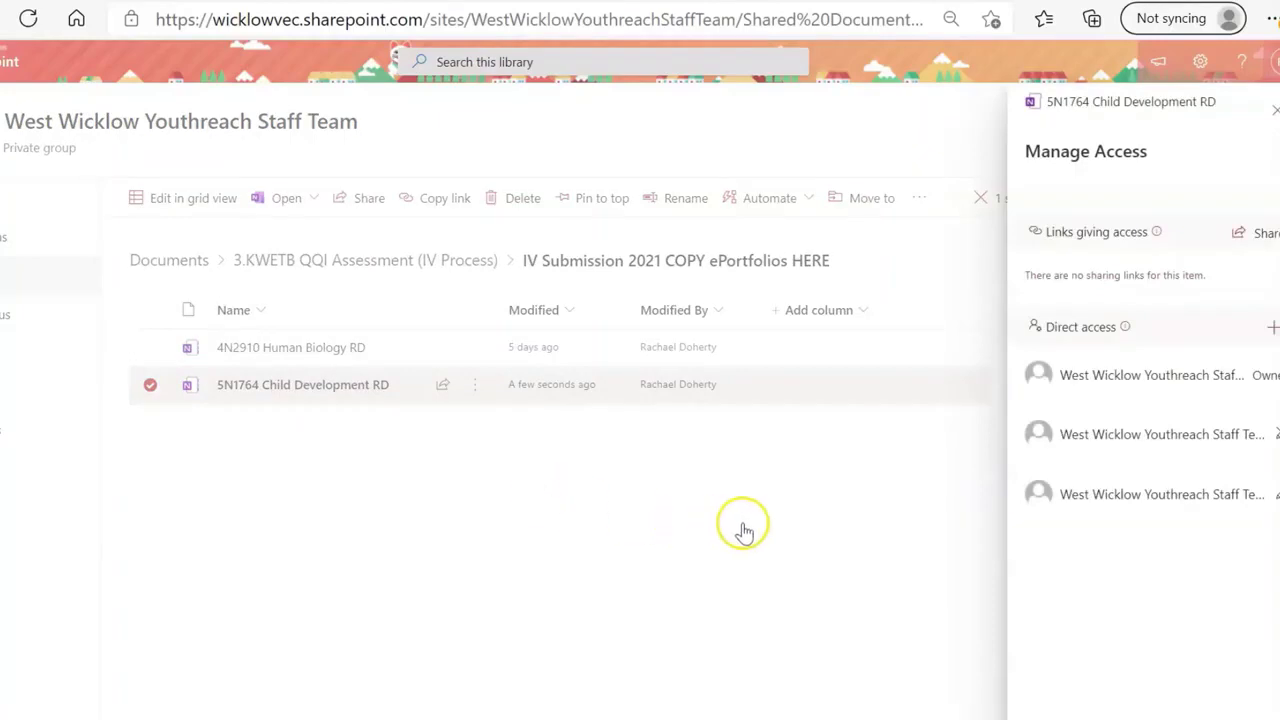
{"action": "left_click", "coordinate": [1253, 240]}
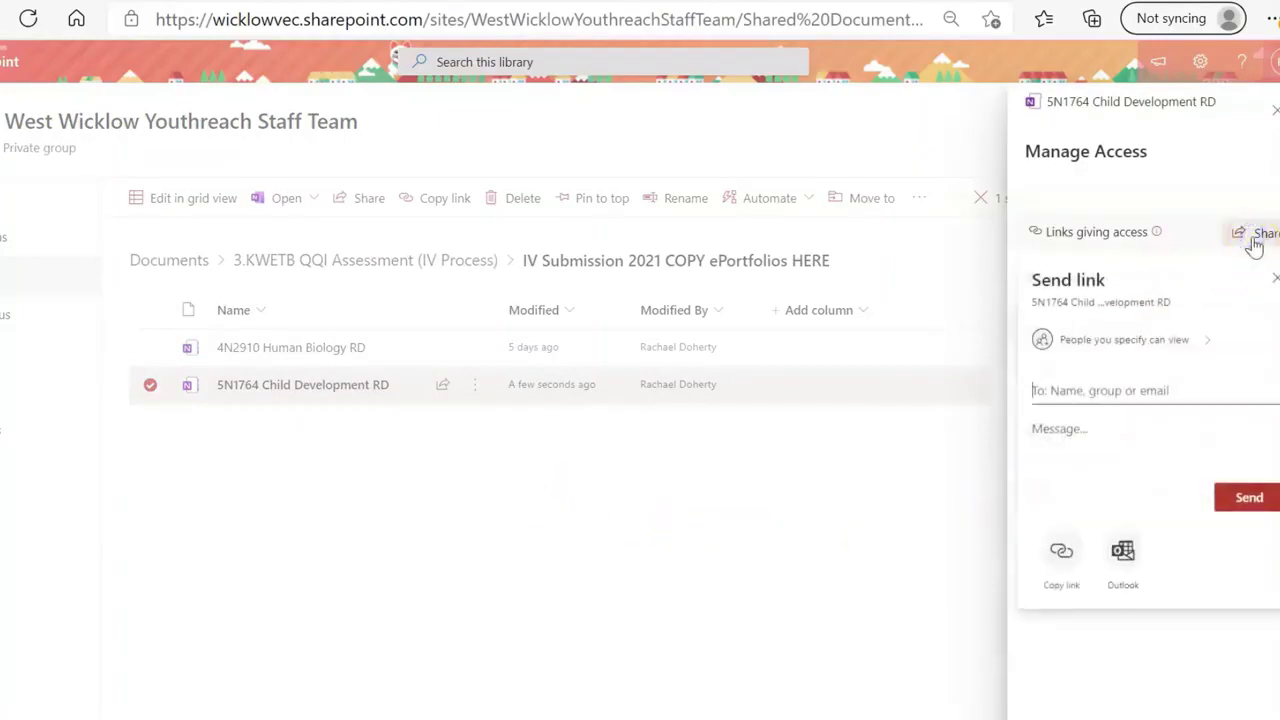
- Set the notebook's sharing link to work for People in KWETB with the link and copy the link
{"action": "left_click", "coordinate": [1104, 342]}
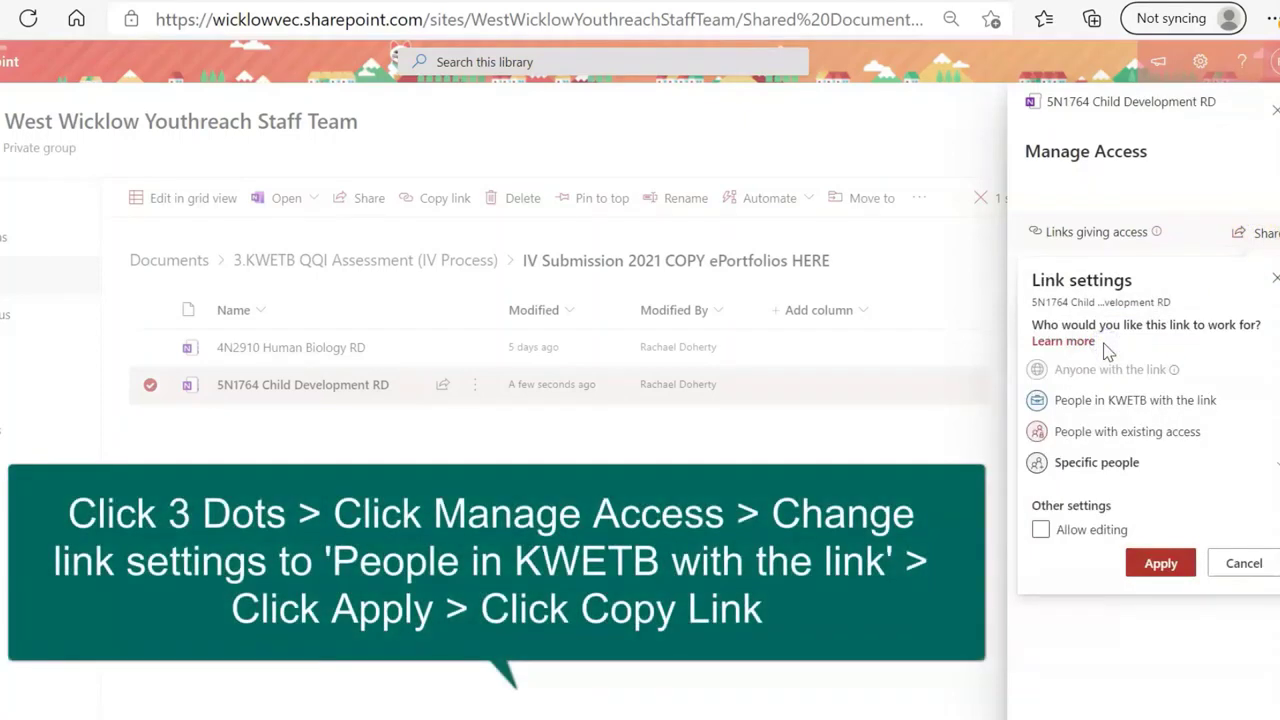
{"action": "left_click", "coordinate": [1104, 405]}
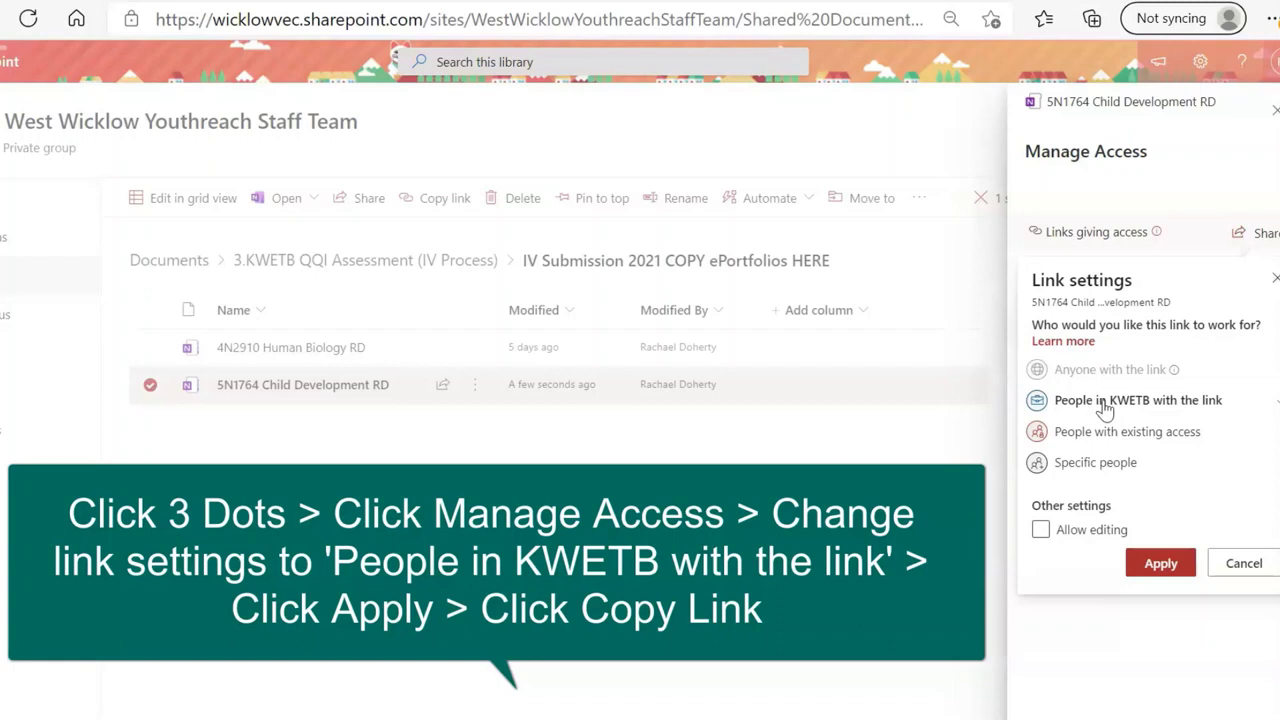
{"action": "left_click", "coordinate": [1160, 566]}
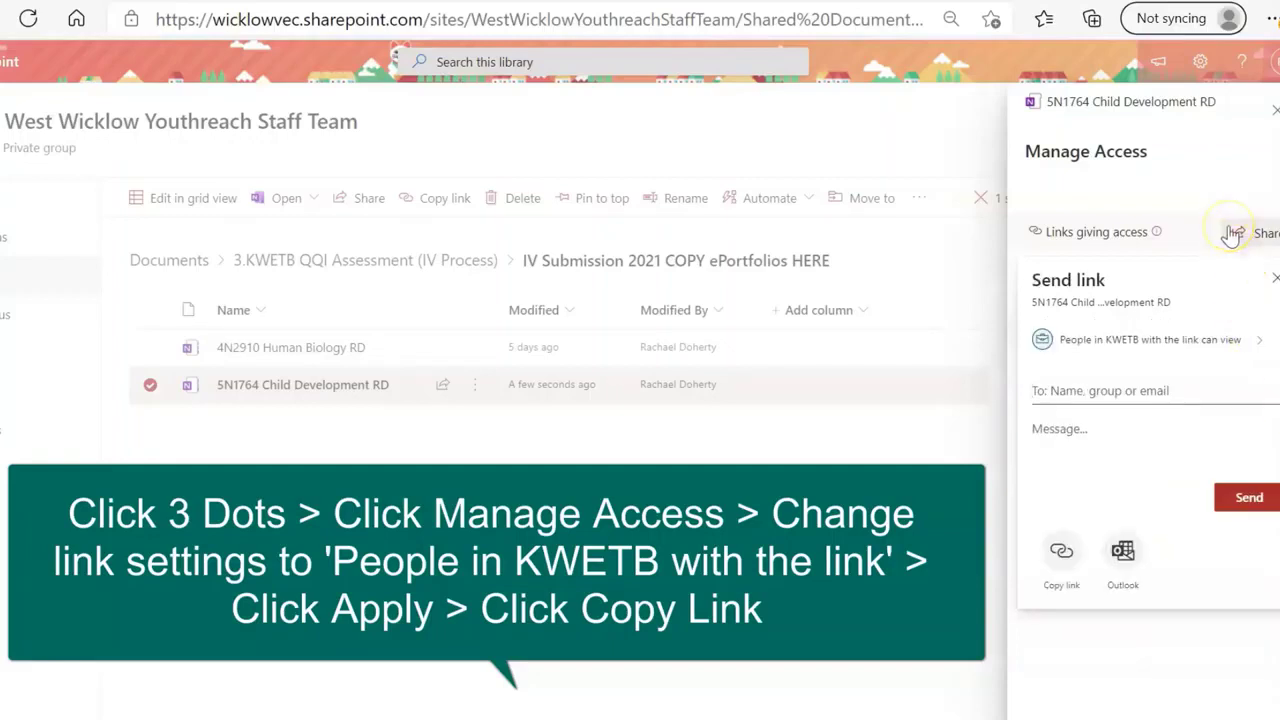
{"action": "left_click", "coordinate": [1062, 558]}
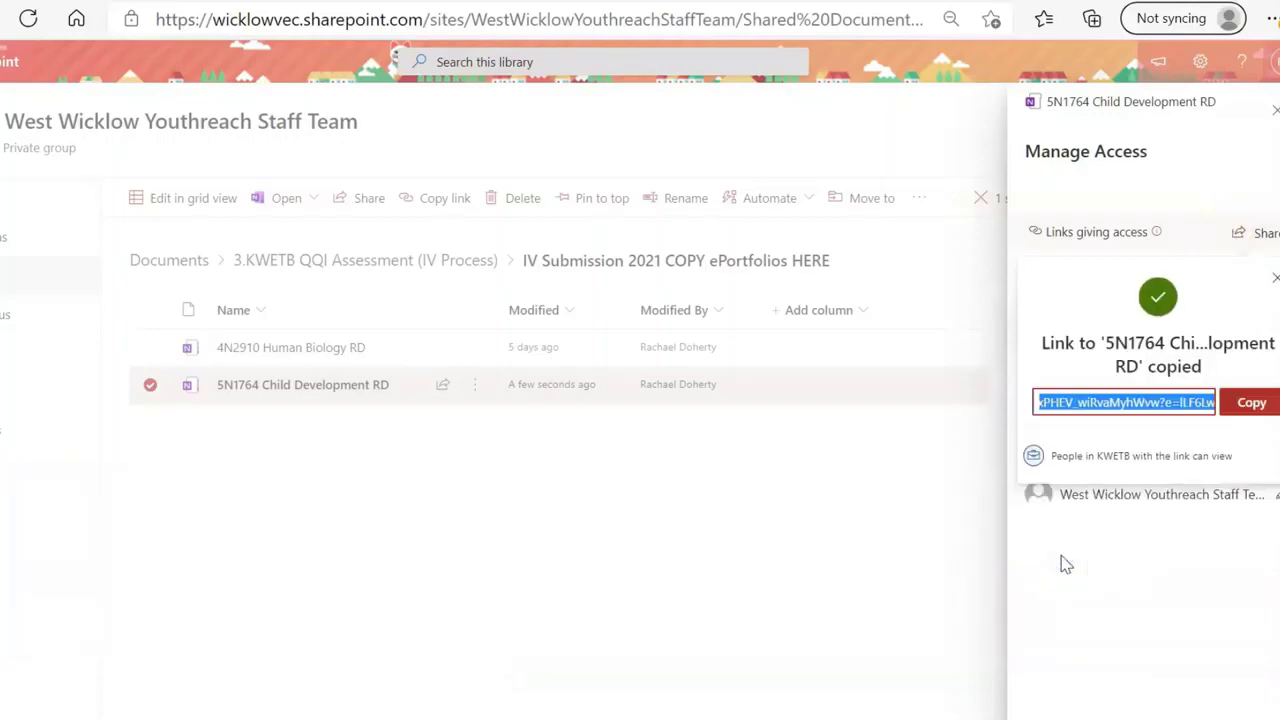
{"action": "left_click", "coordinate": [1250, 403]}
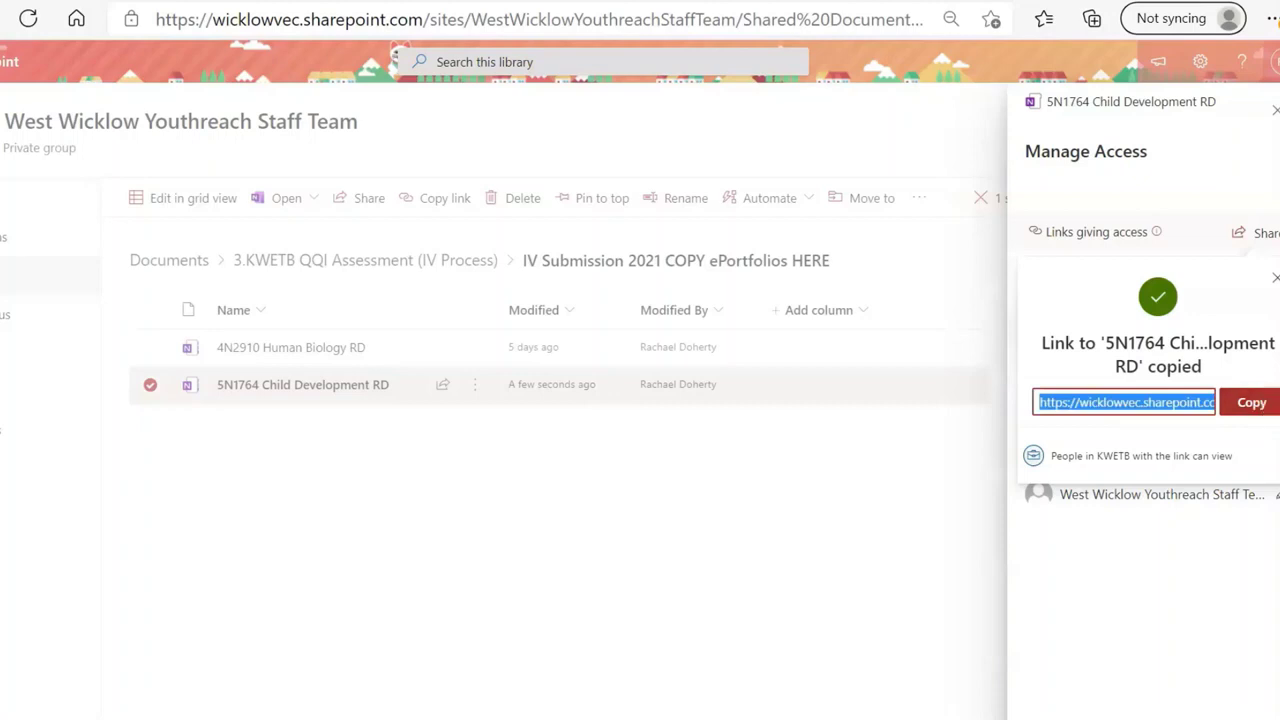
- Switch to OneDrive and start a new link item in the 5N1764 Child Development folder, pasting the copied notebook link as its target
{"action": "left_click", "coordinate": [364, 1]}
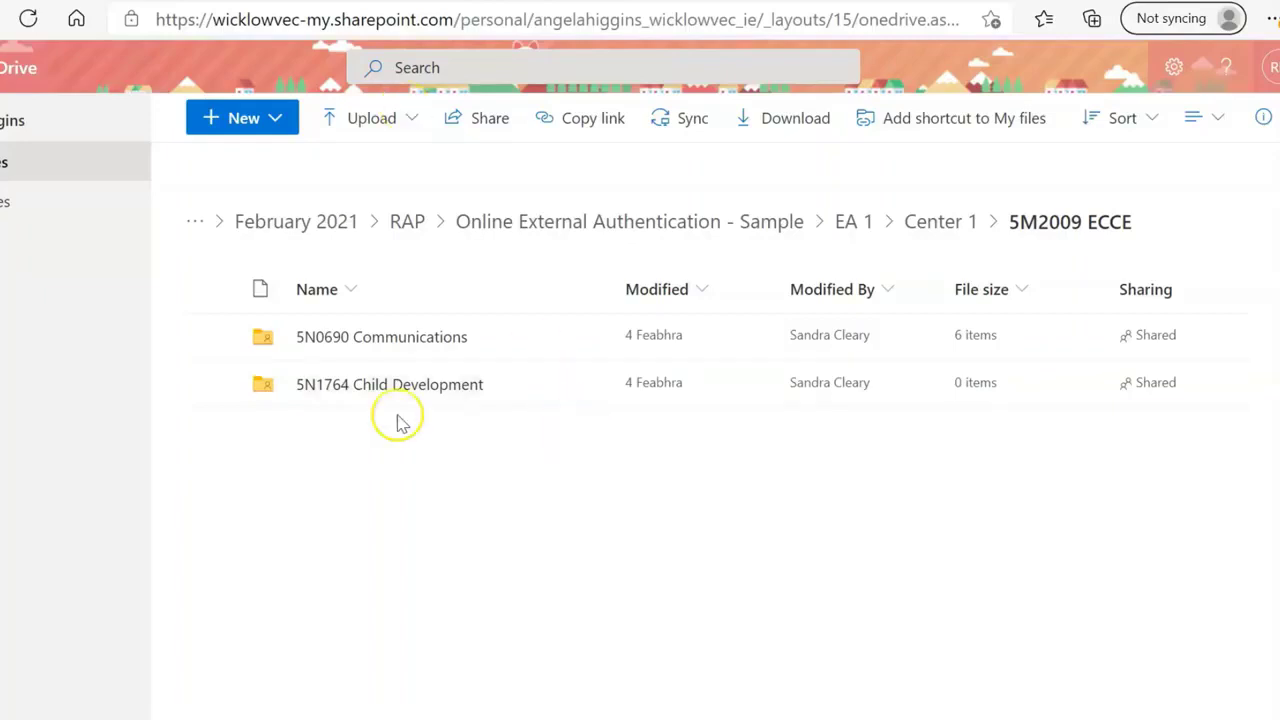
{"action": "left_click", "coordinate": [373, 390]}
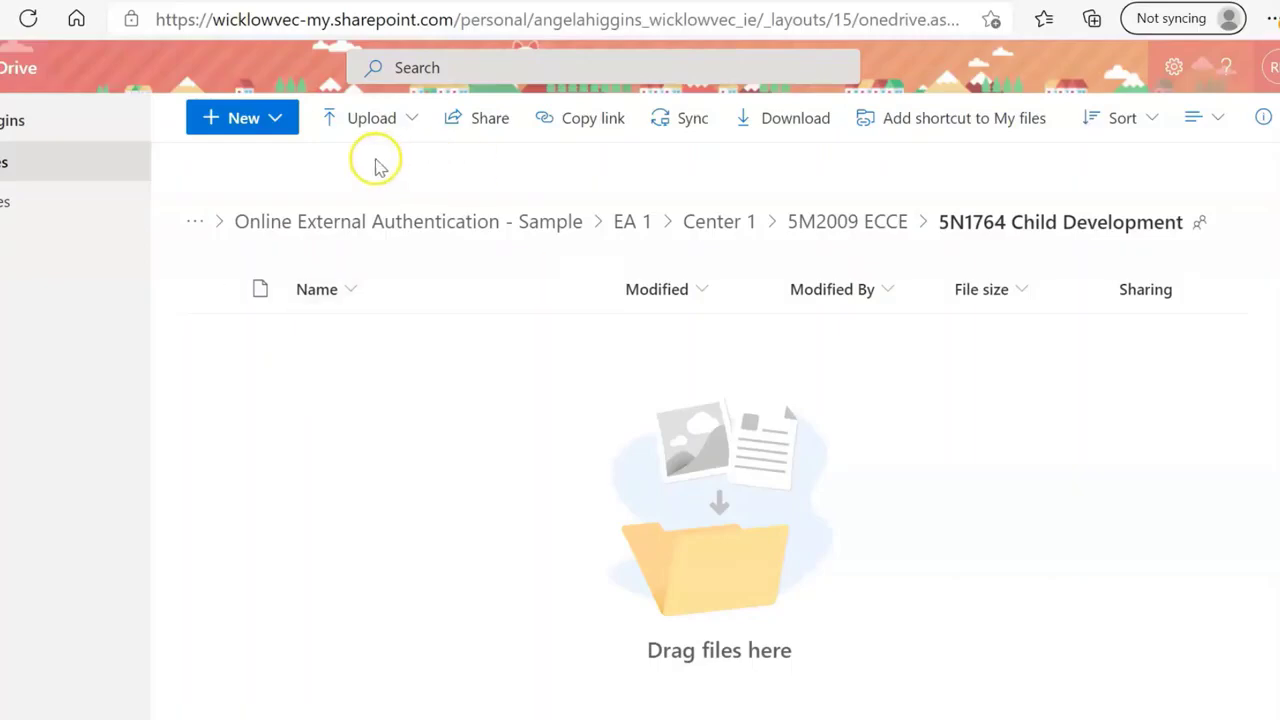
{"action": "left_click", "coordinate": [275, 125]}
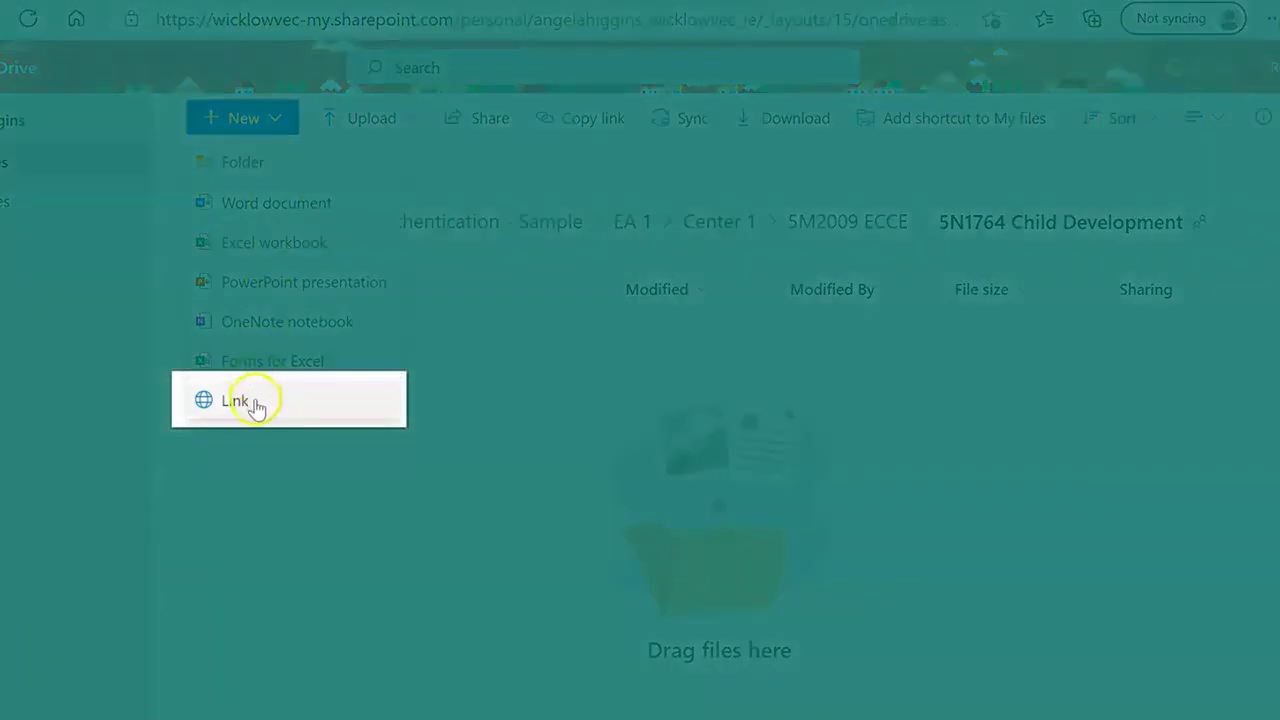
{"action": "left_click", "coordinate": [235, 401]}
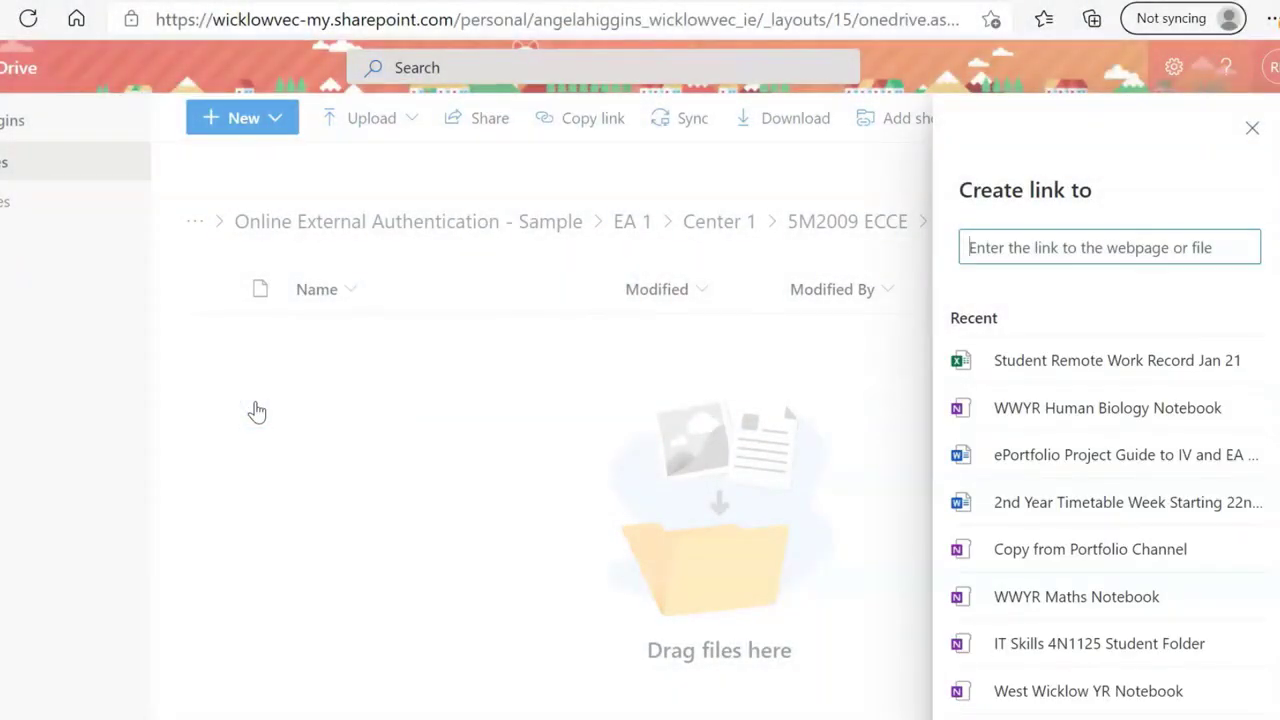
{"action": "key", "text": "ctrl+v"}
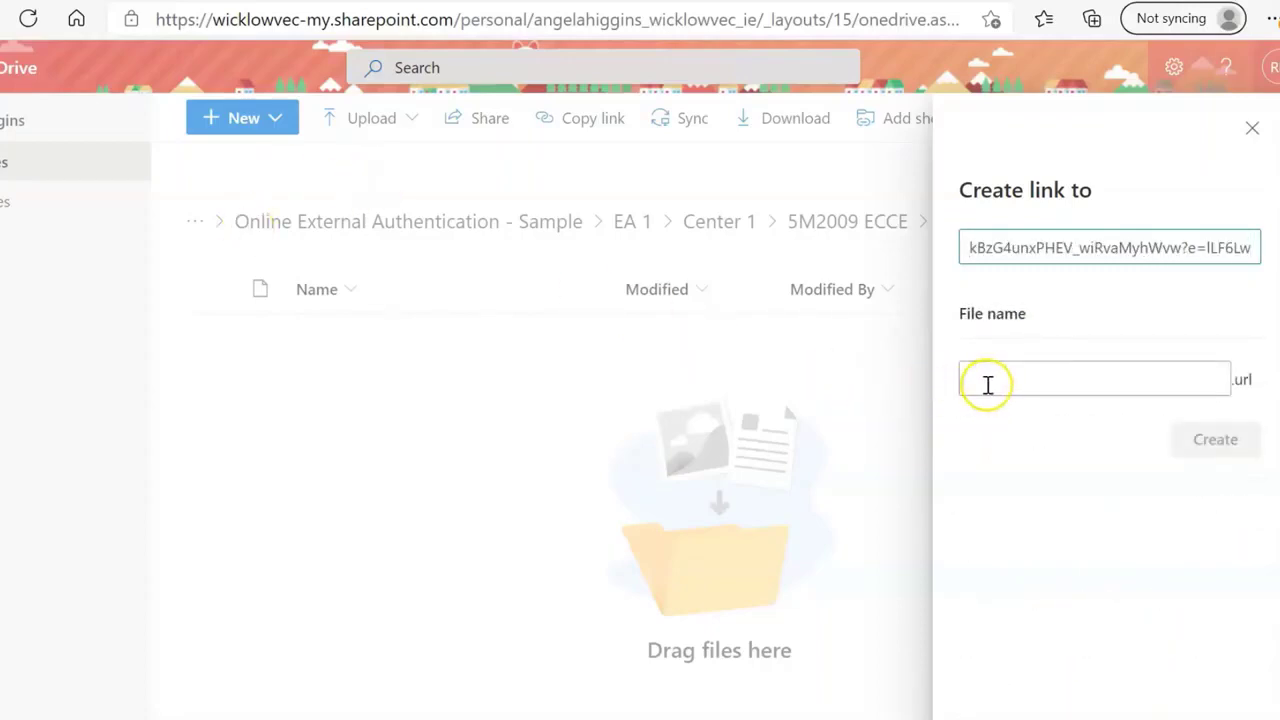
- Name the link file 5N1764 Child Development RD and create it
{"action": "left_click", "coordinate": [987, 384]}
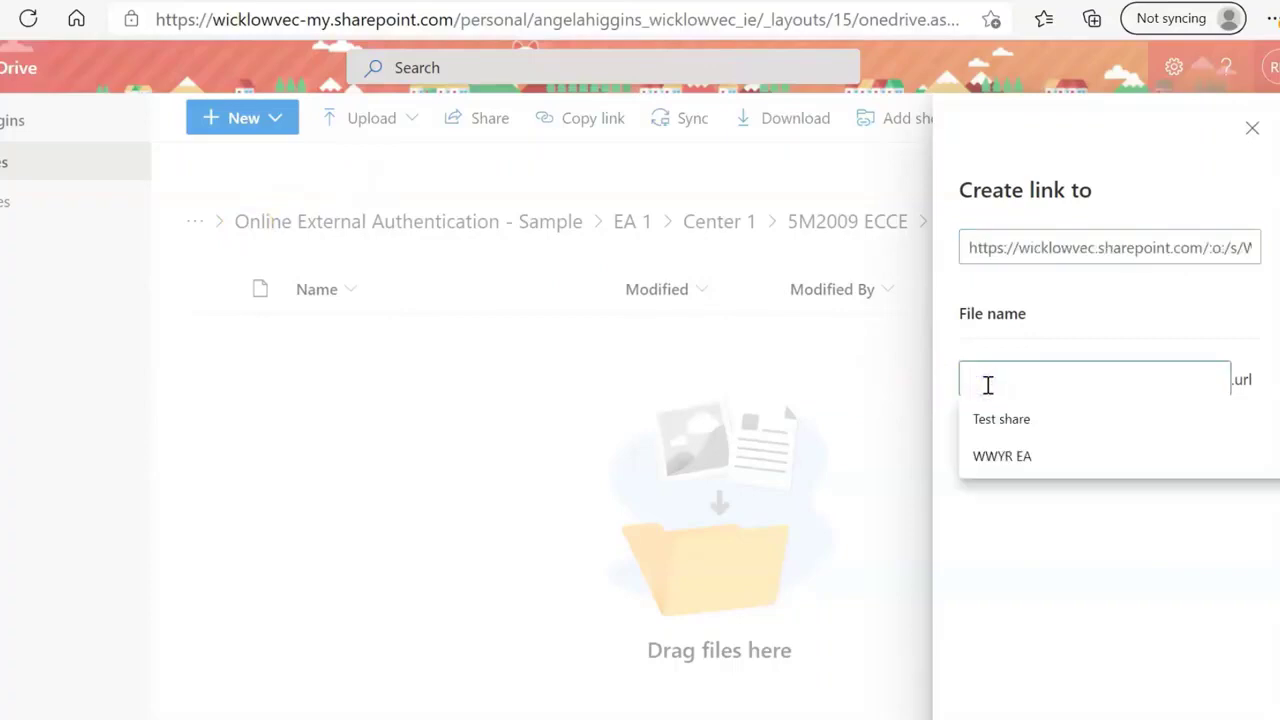
{"action": "type", "text": "5"}
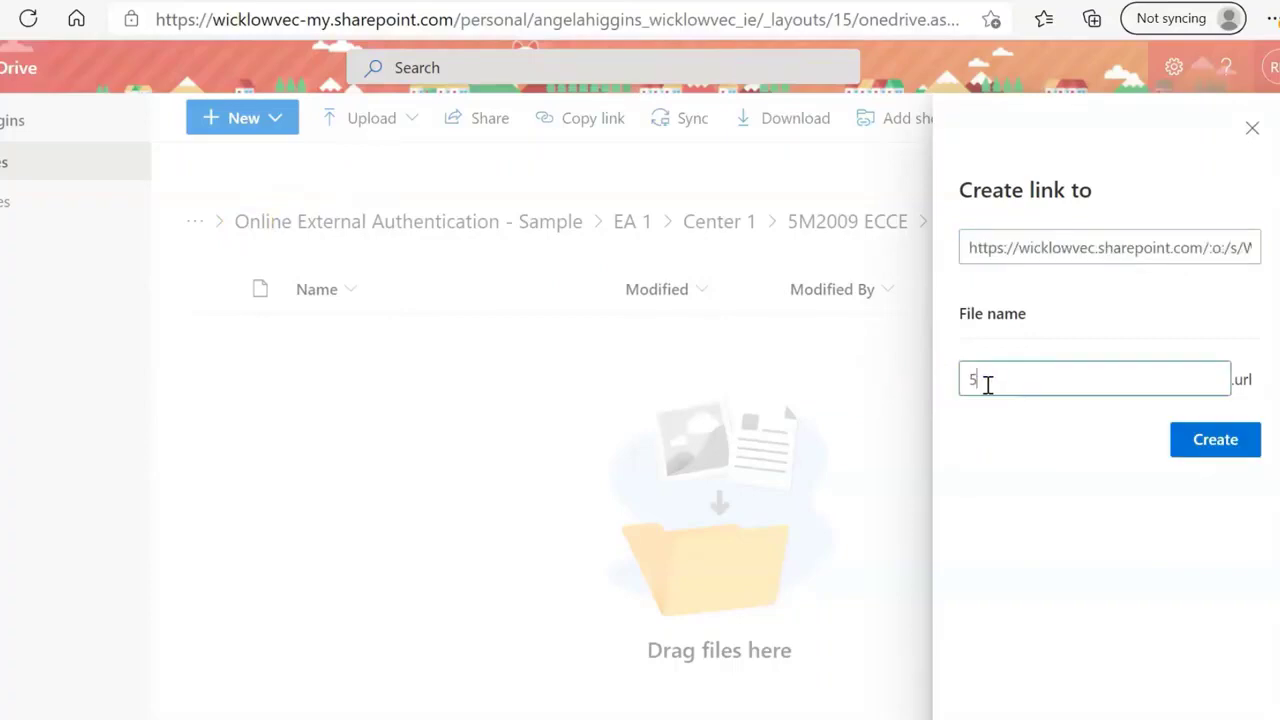
{"action": "type", "text": "M17"}
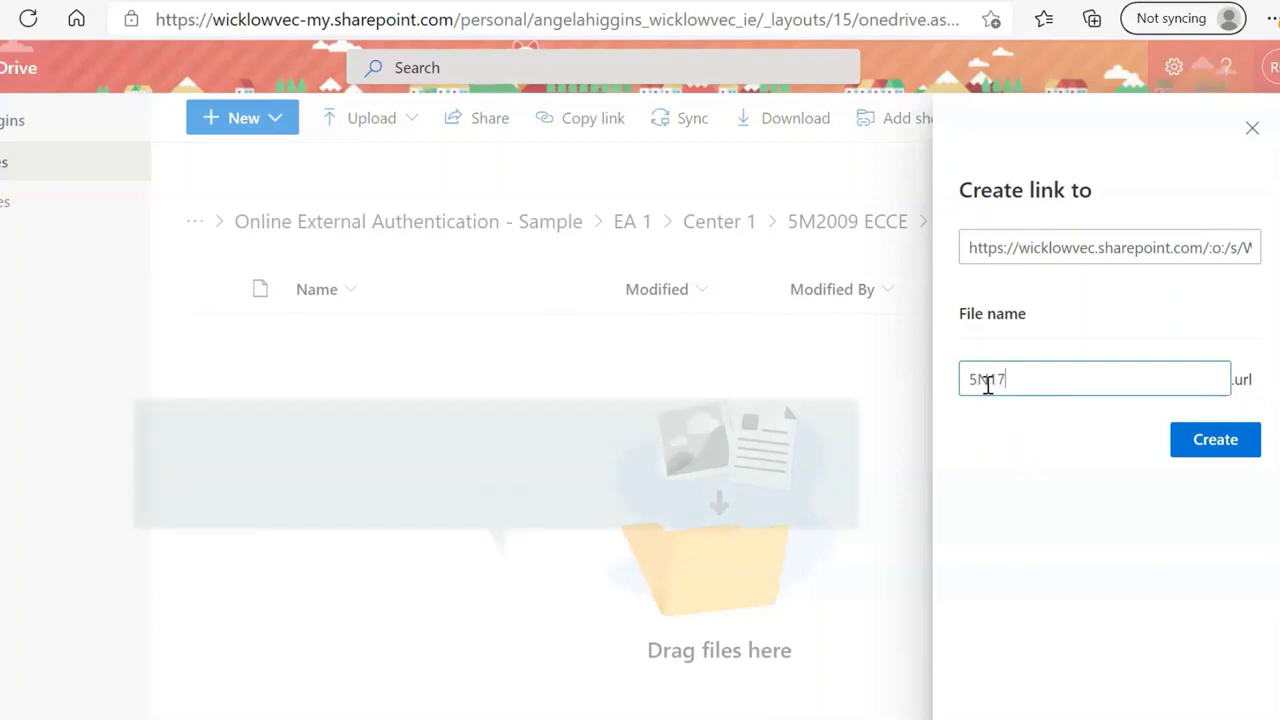
{"action": "type", "text": "64 Chi"}
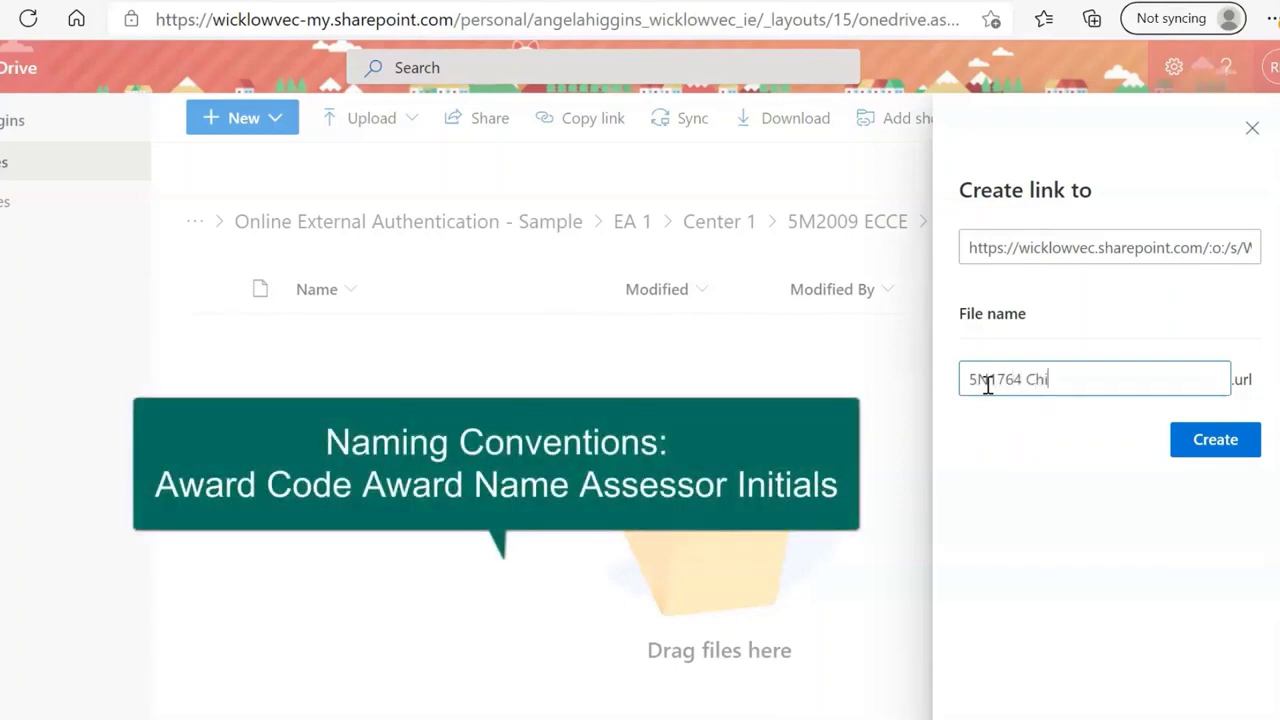
{"action": "type", "text": "ld Development"}
{"action": "type", "text": "RD"}
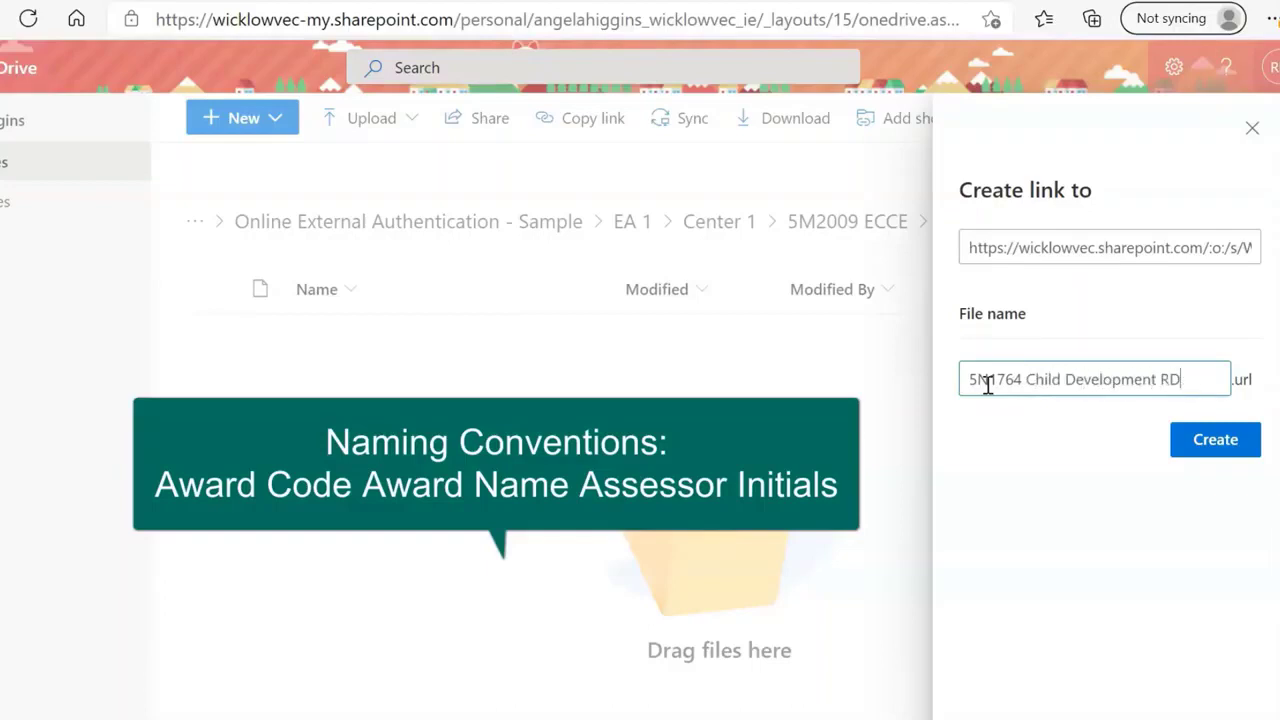
{"action": "left_click", "coordinate": [1218, 442]}
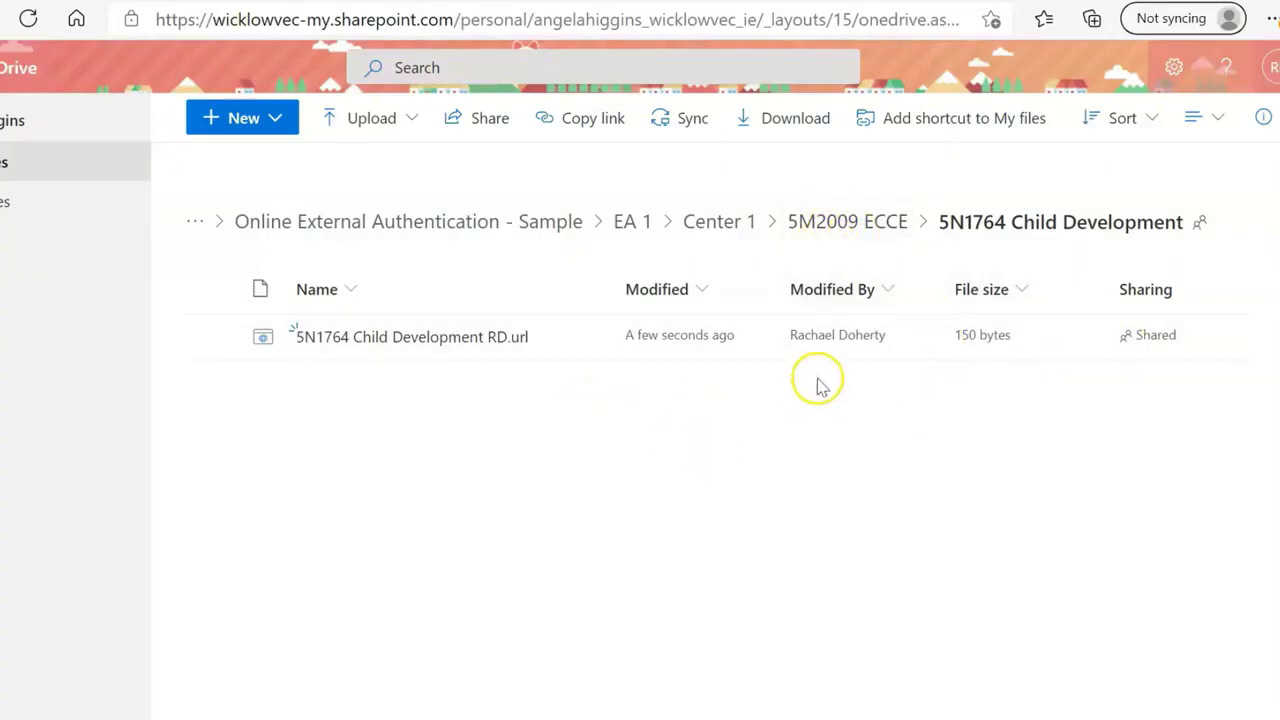
- Examine the 5N0690 Communications folder under 5M2009 ECCE and its Learner(s) Assessment Evidence subfolder, then return to 5M2009 ECCE
{"action": "left_click", "coordinate": [850, 221]}
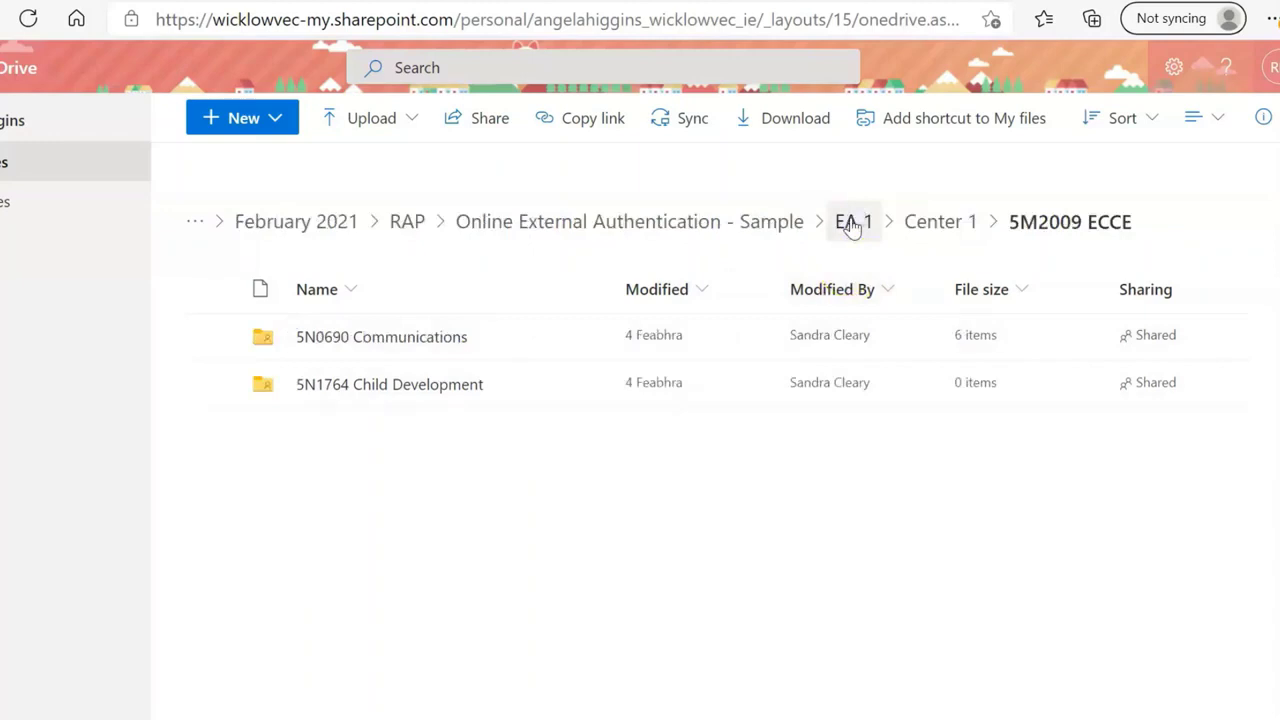
{"action": "left_click", "coordinate": [389, 340]}
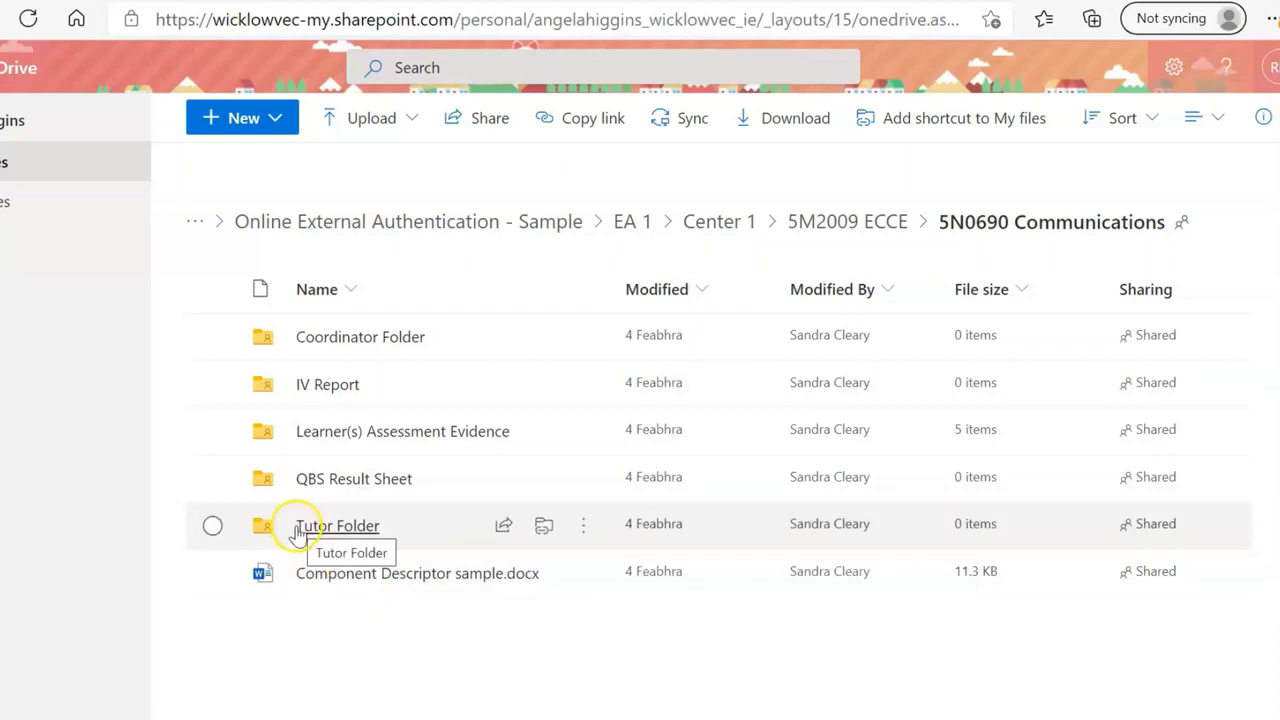
{"action": "left_click", "coordinate": [340, 436]}
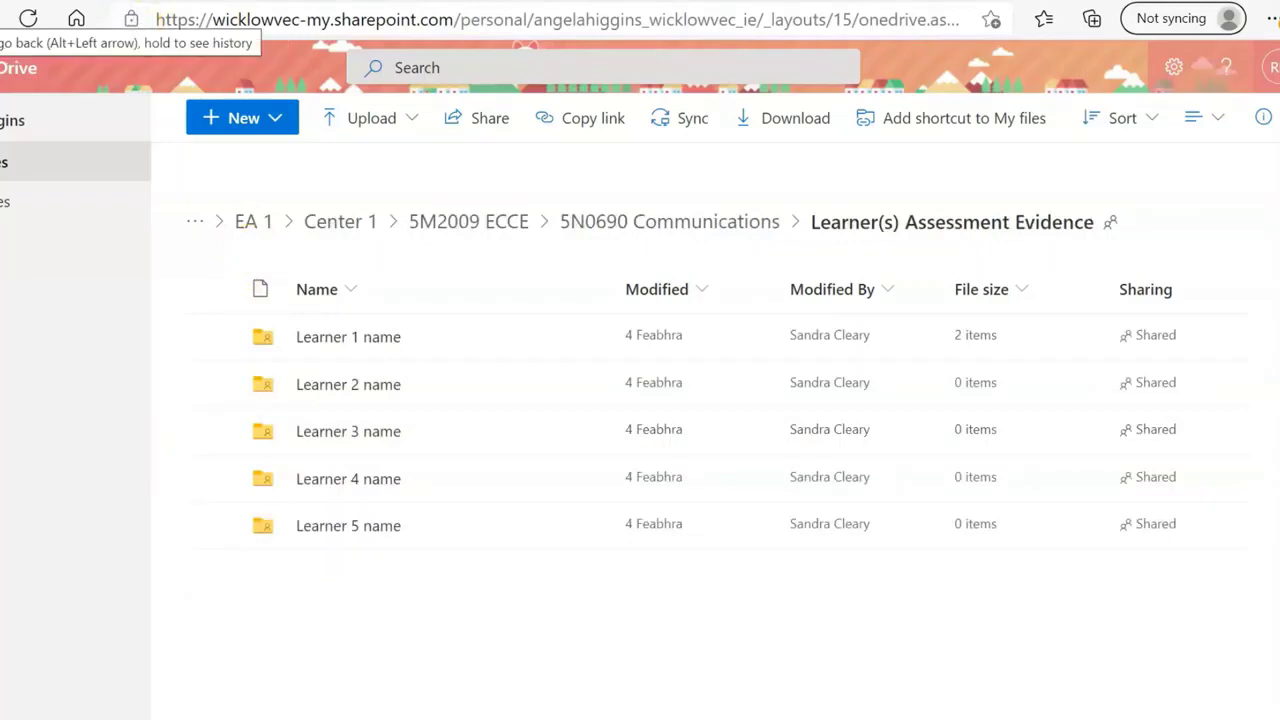
{"action": "left_click", "coordinate": [1, 18]}
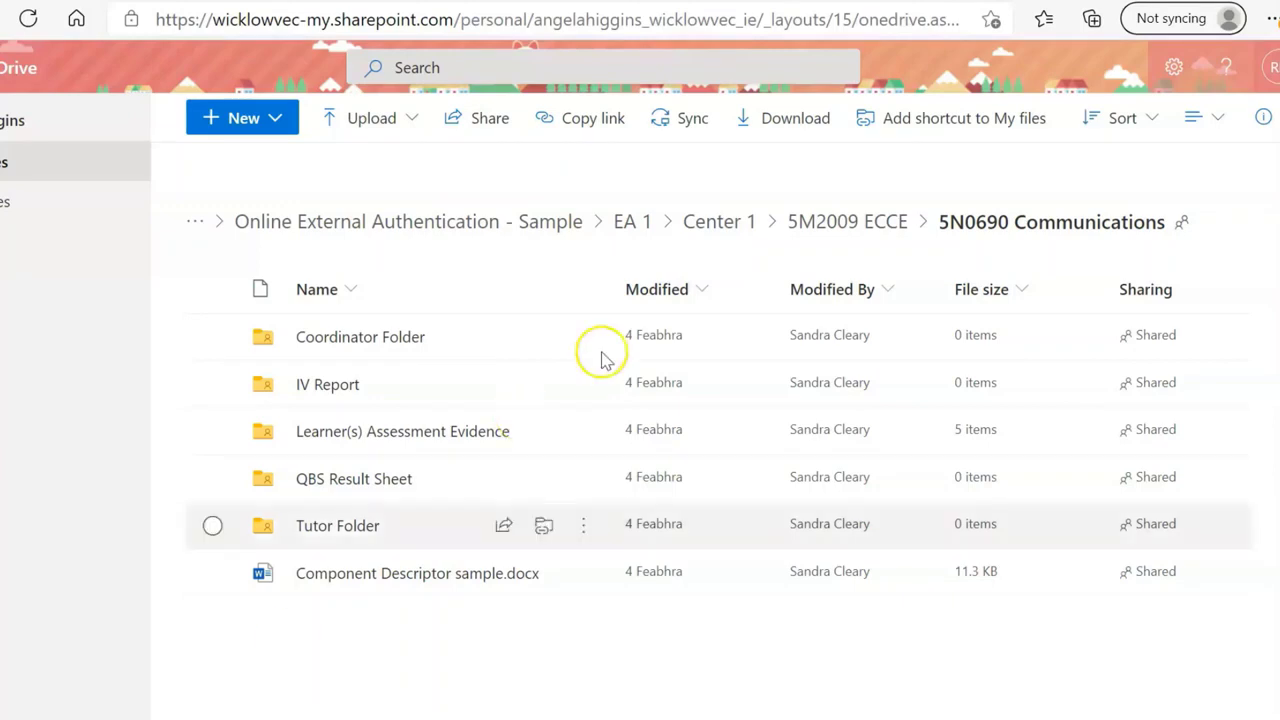
{"action": "left_click", "coordinate": [829, 221]}
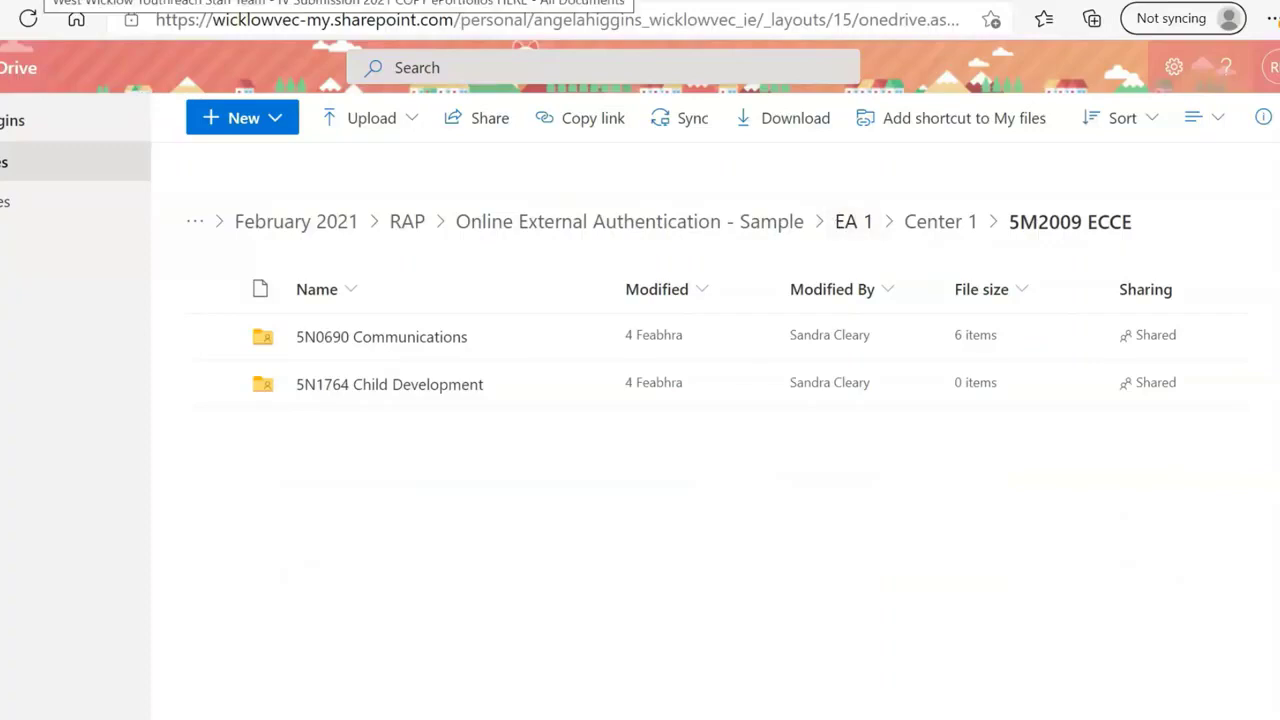
- In SharePoint's 3.KWETB QQI Assessment (IV Process) folder, open the link sharing form for the IV Submission 2021 COPY ePortfolios HERE folder
{"action": "left_click", "coordinate": [44, 1]}
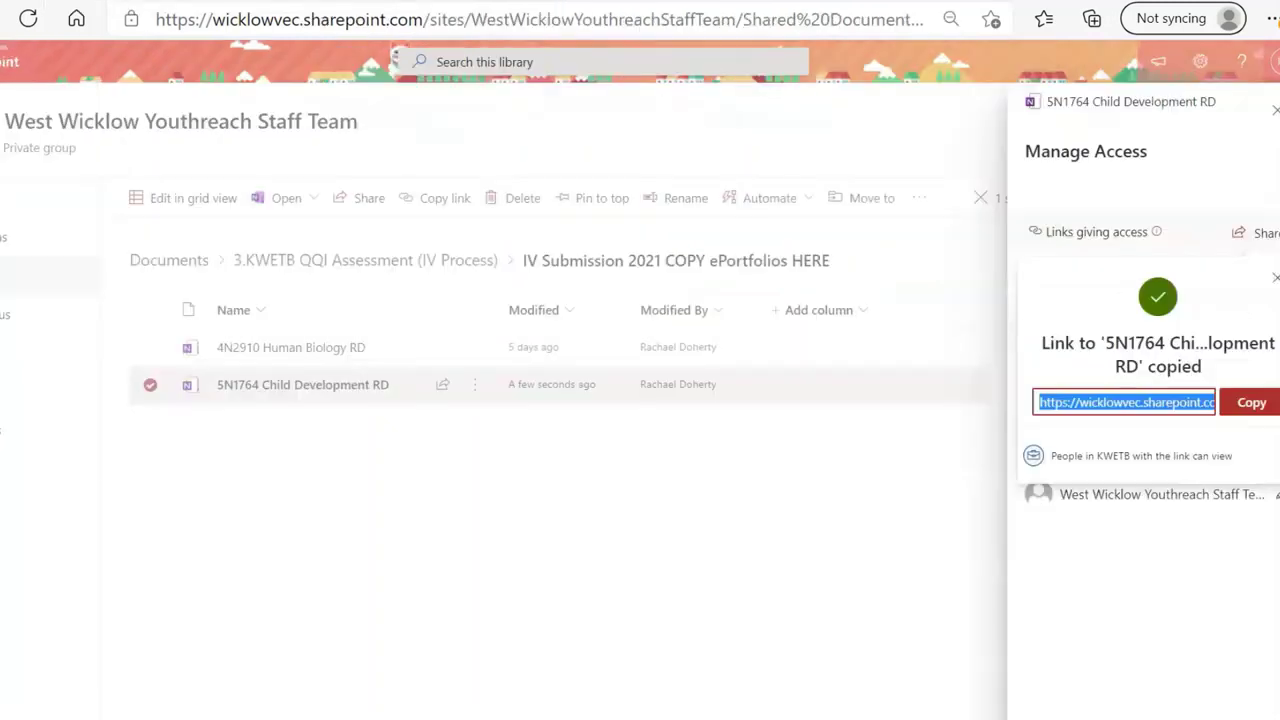
{"action": "left_click", "coordinate": [480, 577]}
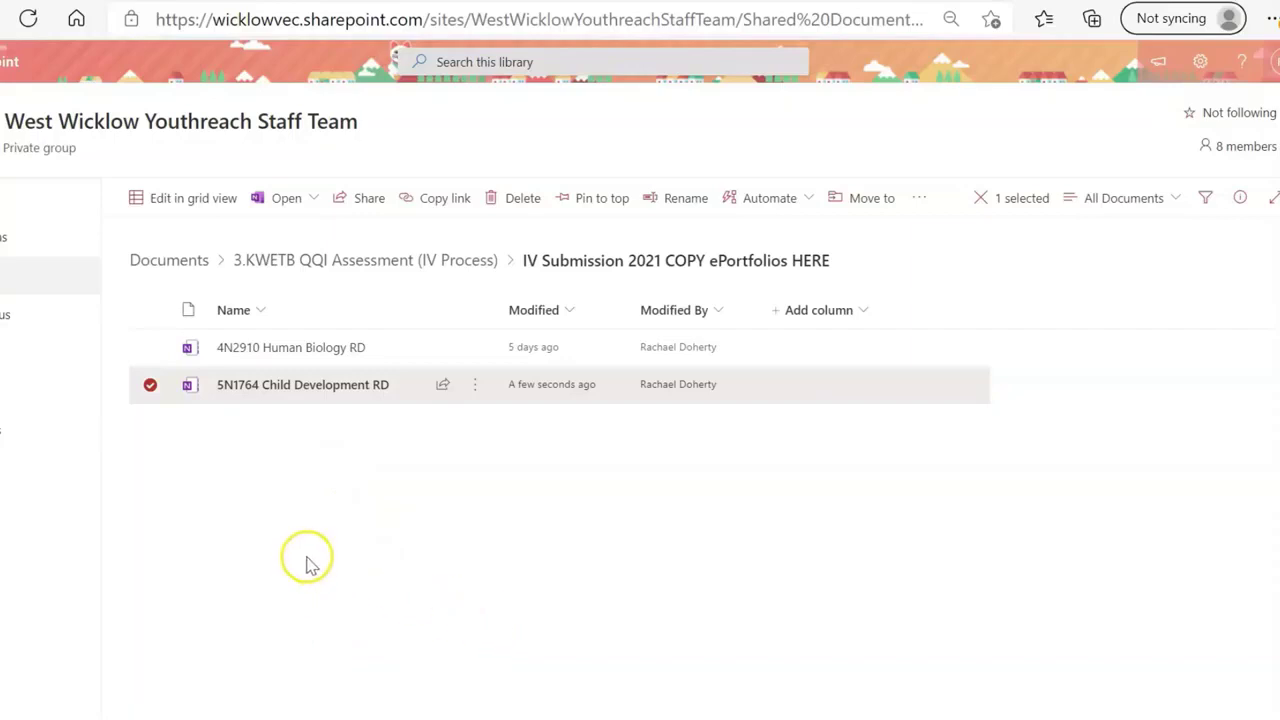
{"action": "left_click", "coordinate": [338, 266]}
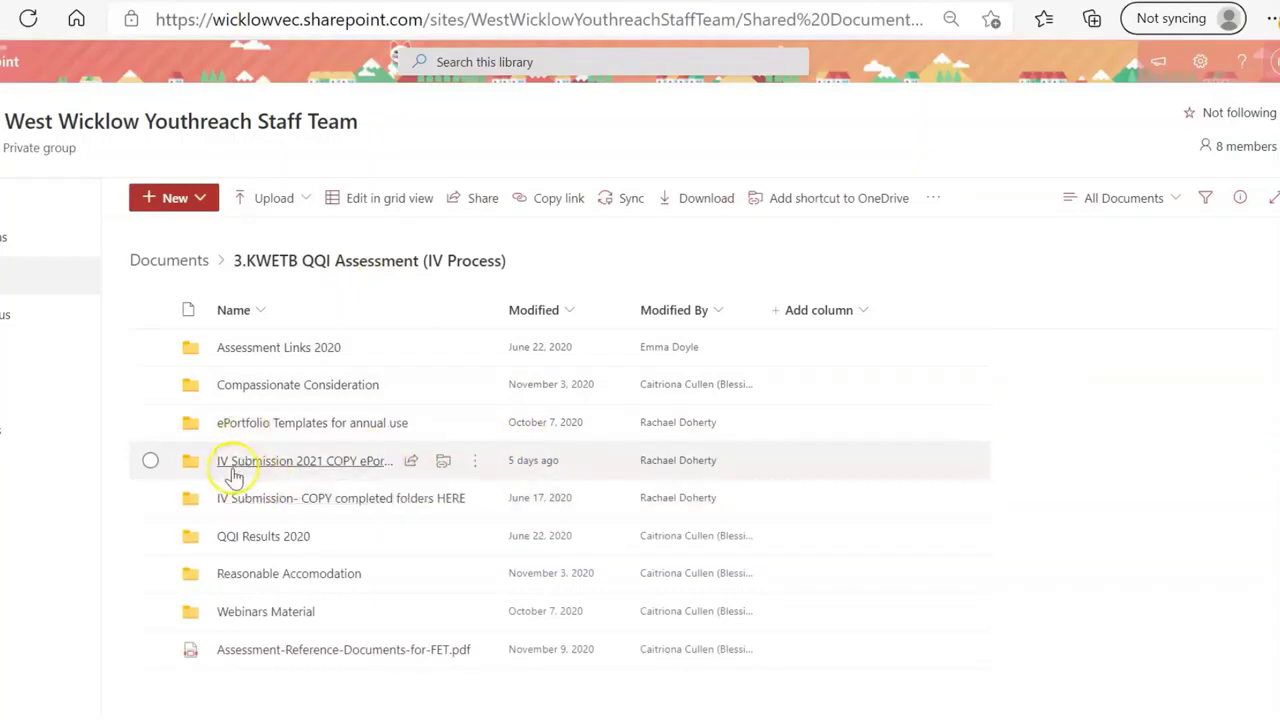
{"action": "left_click", "coordinate": [327, 466]}
{"action": "left_click", "coordinate": [475, 462]}
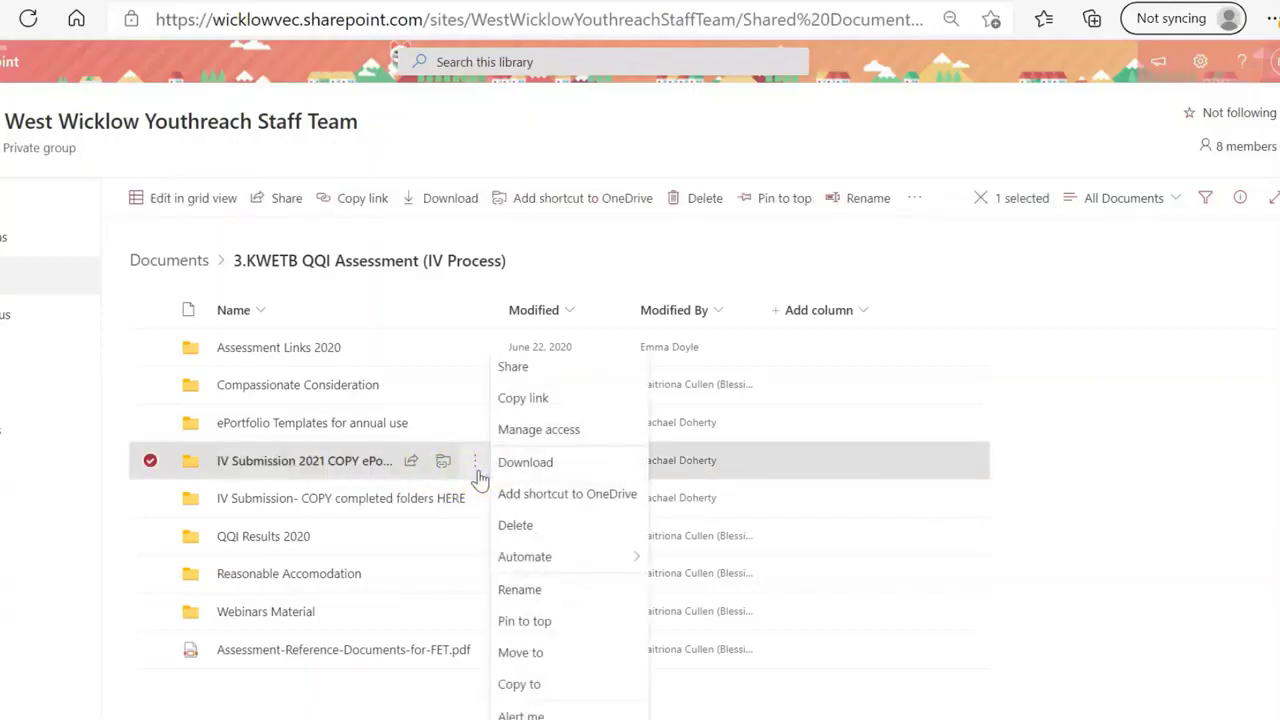
{"action": "left_click", "coordinate": [526, 432]}
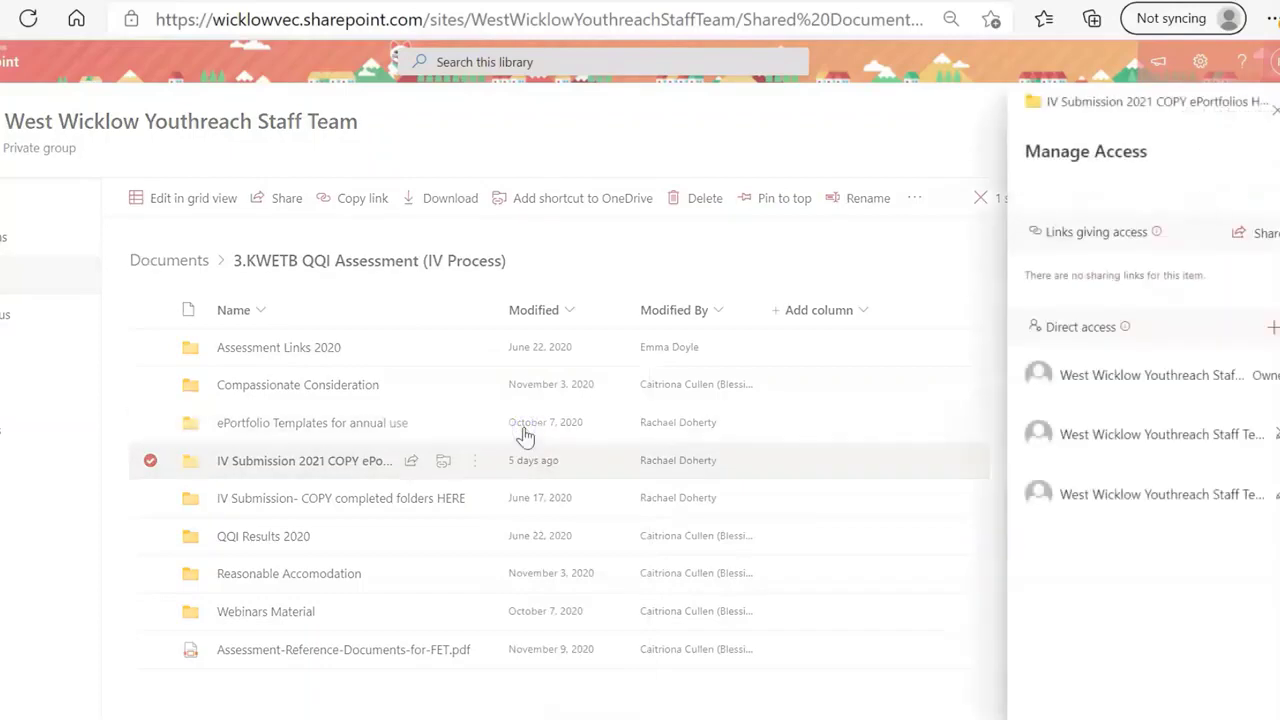
{"action": "left_click", "coordinate": [1250, 233]}
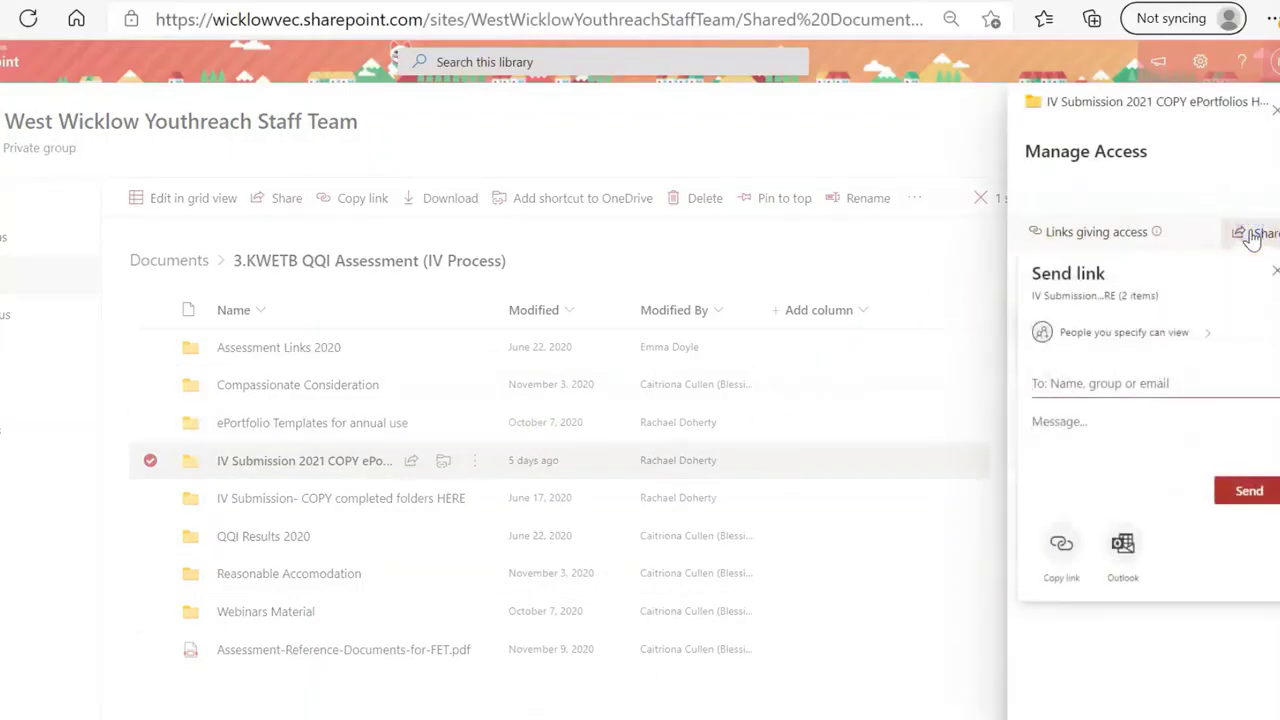
- Set the folder's sharing link to work for People in KWETB with the link and copy the link
{"action": "left_click", "coordinate": [1208, 340]}
{"action": "left_click", "coordinate": [1119, 396]}
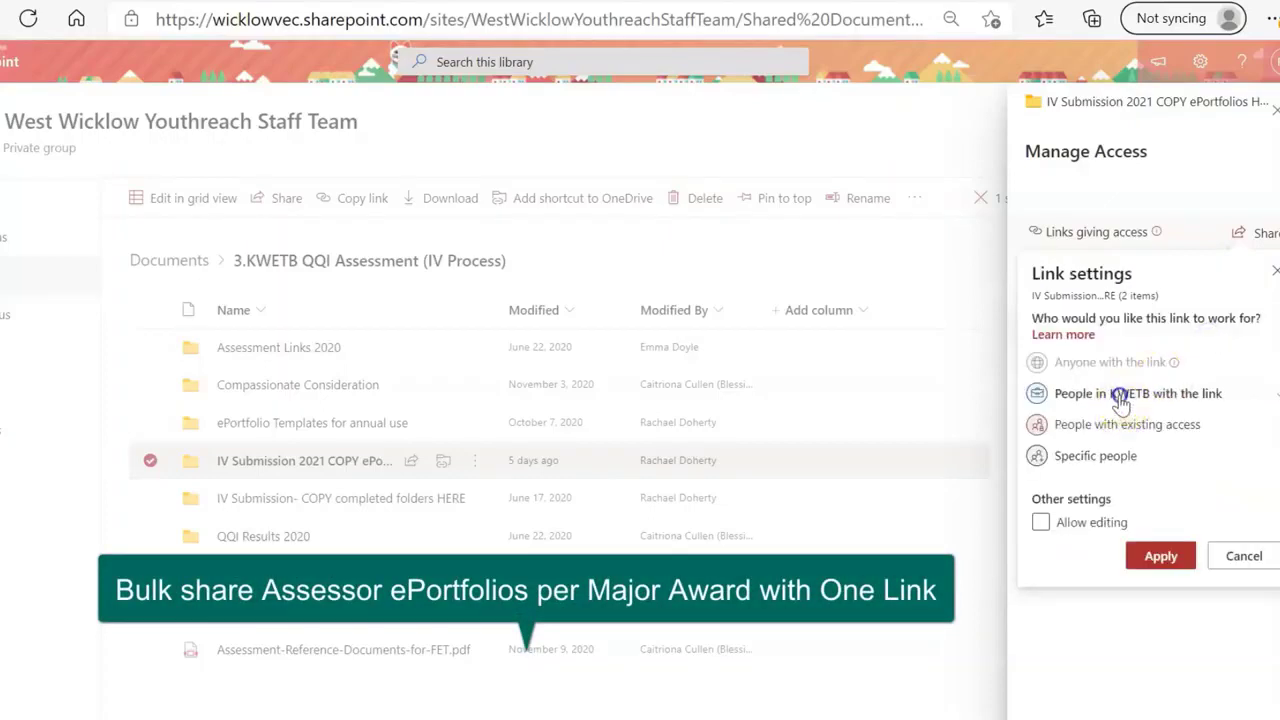
{"action": "left_click", "coordinate": [1156, 562]}
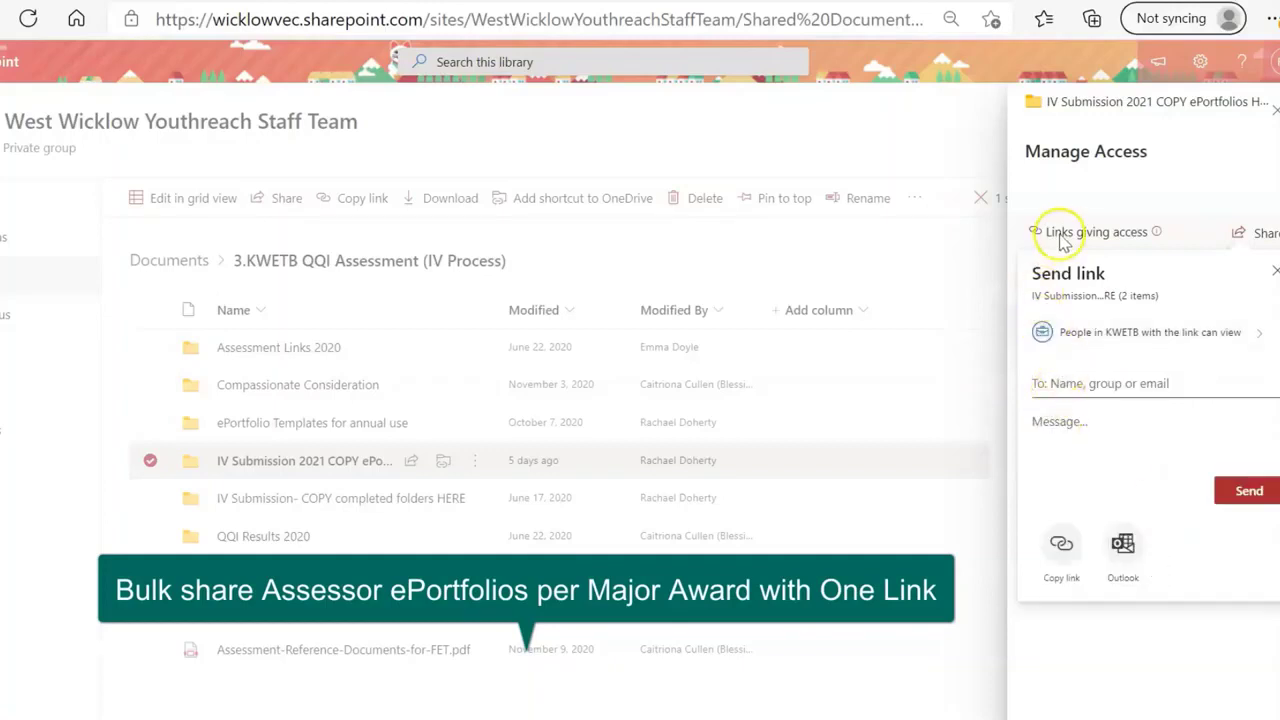
{"action": "left_click", "coordinate": [1064, 550]}
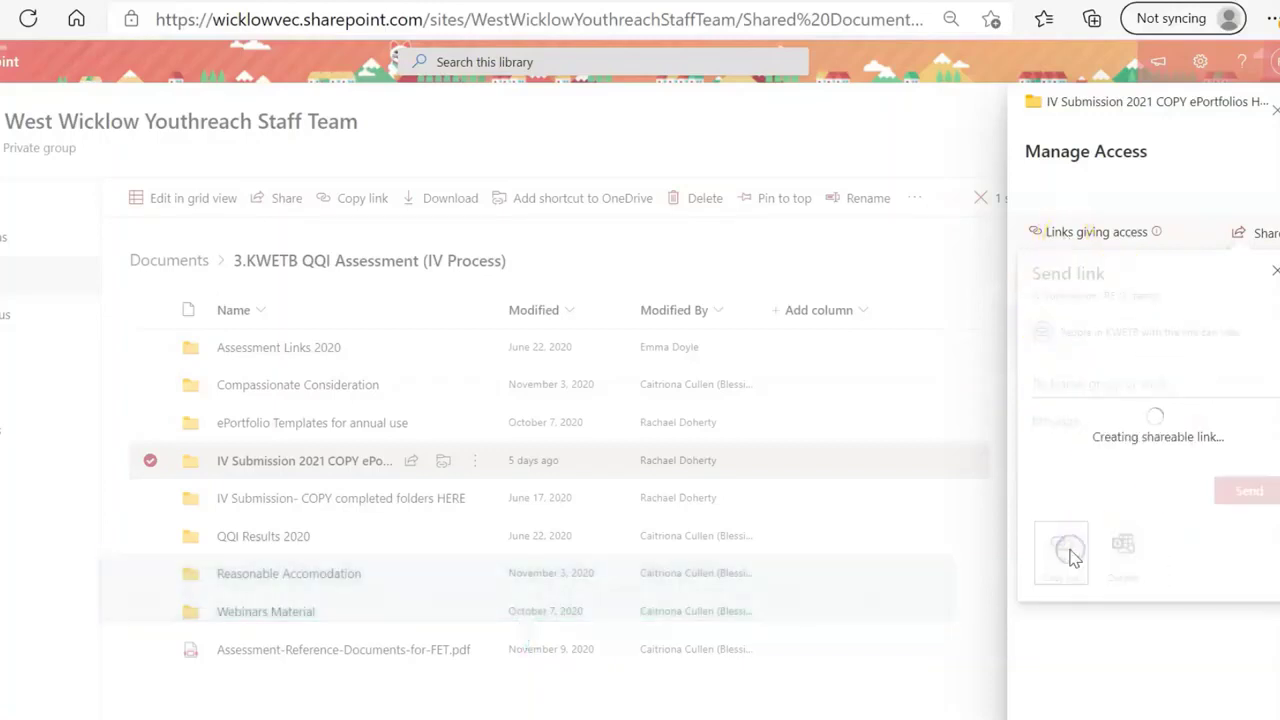
{"action": "left_click", "coordinate": [1240, 406]}
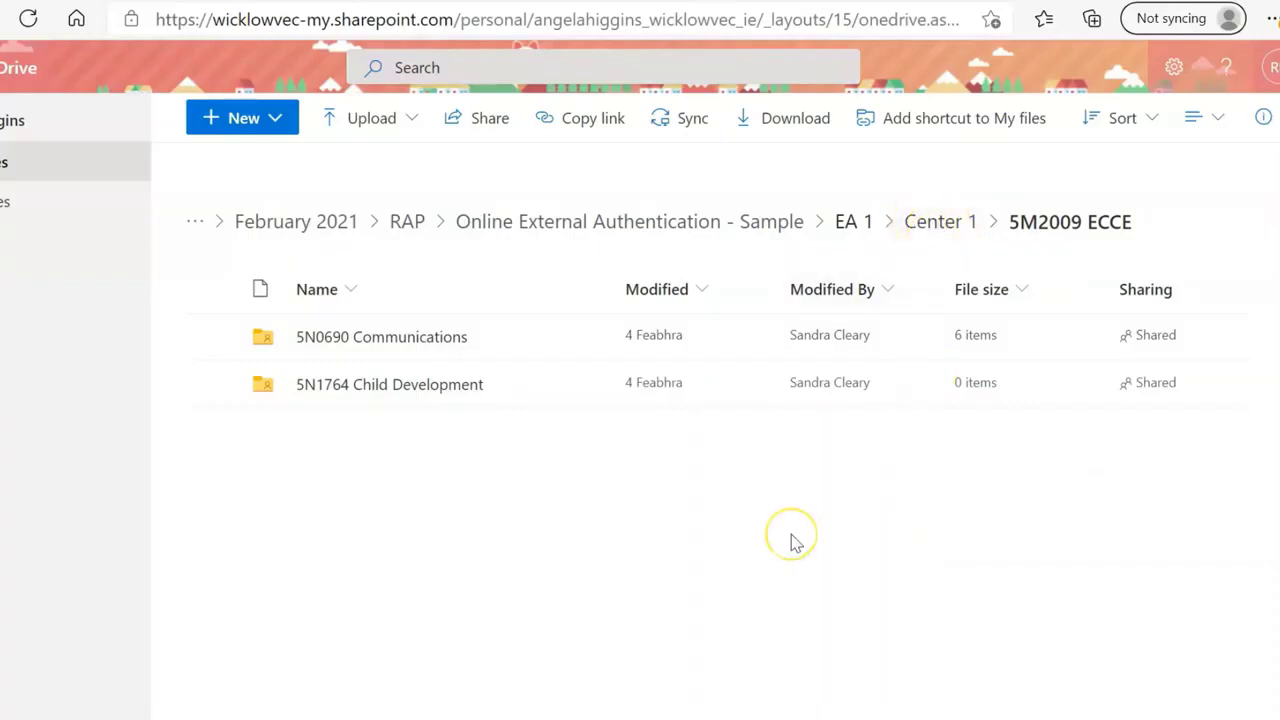
{"action": "left_click", "coordinate": [283, 126]}
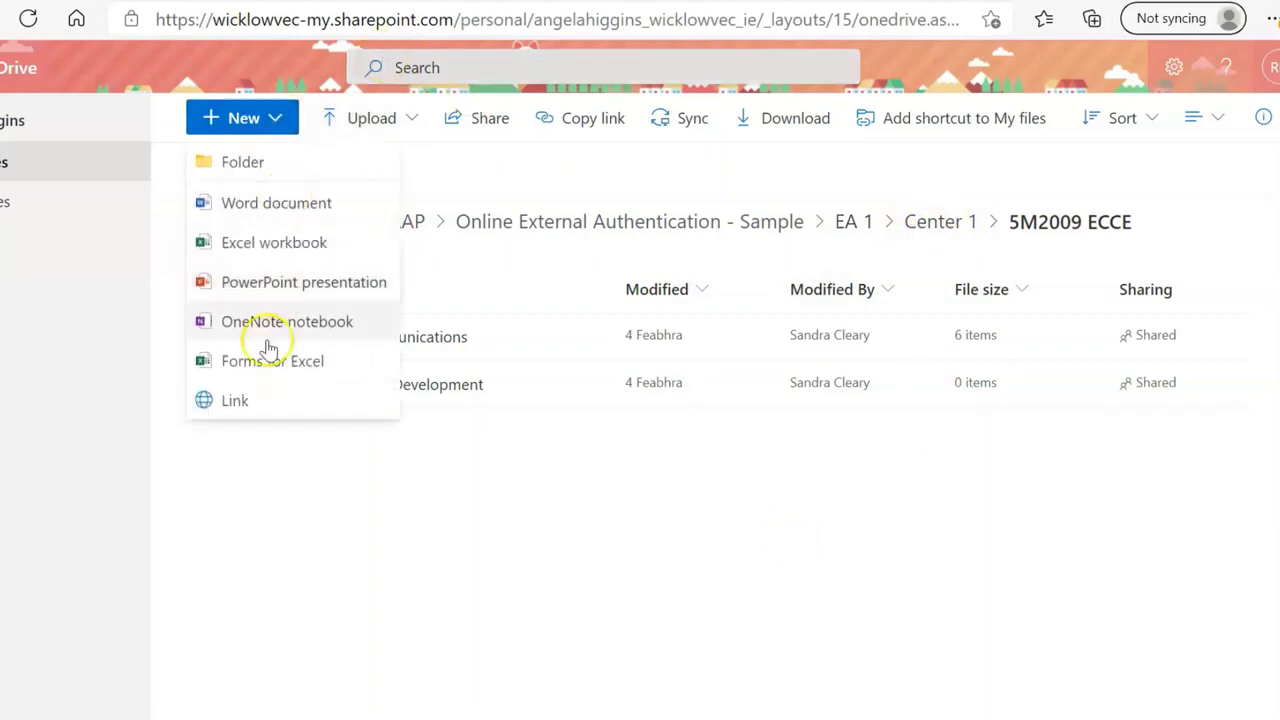
{"action": "left_click", "coordinate": [265, 410]}
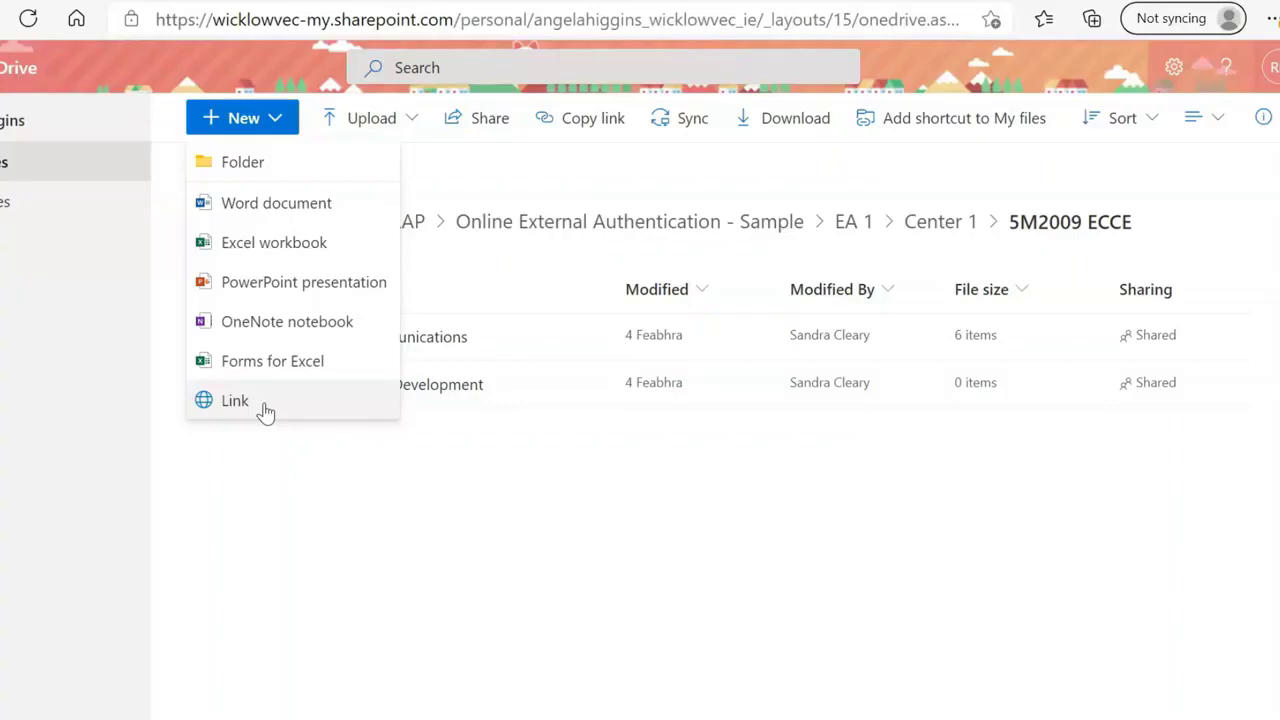
{"action": "left_click", "coordinate": [326, 451]}
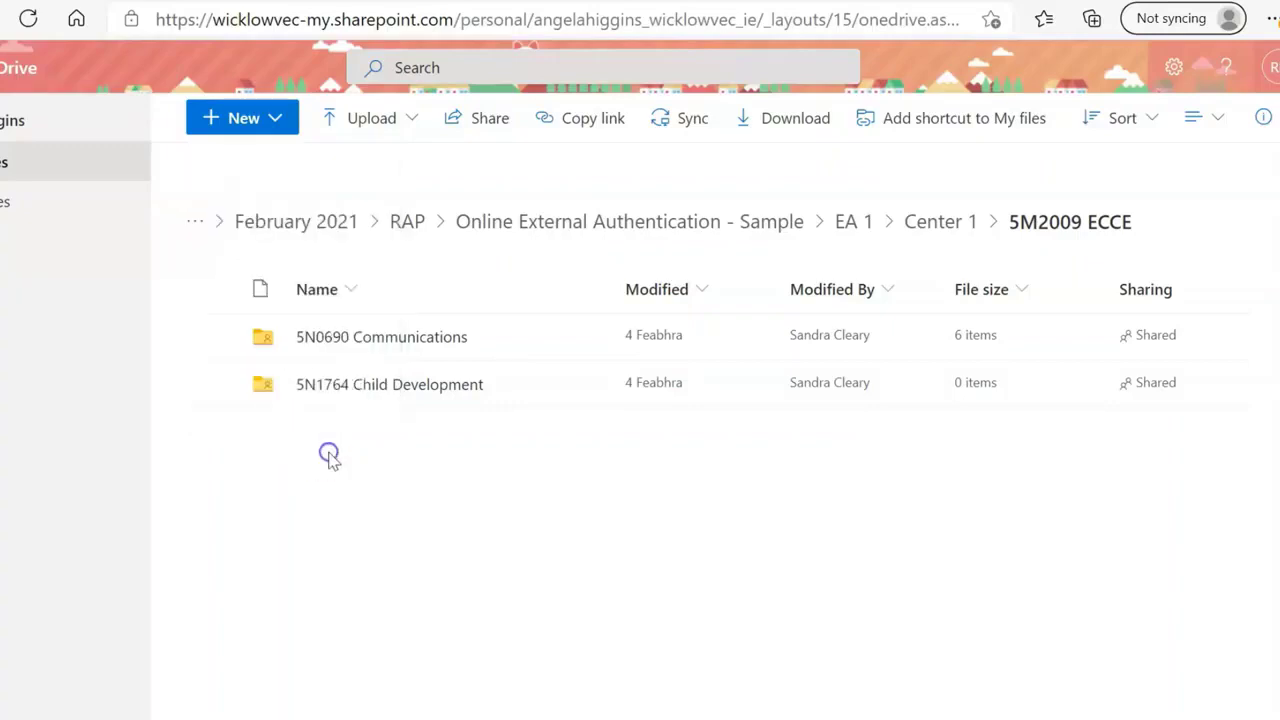